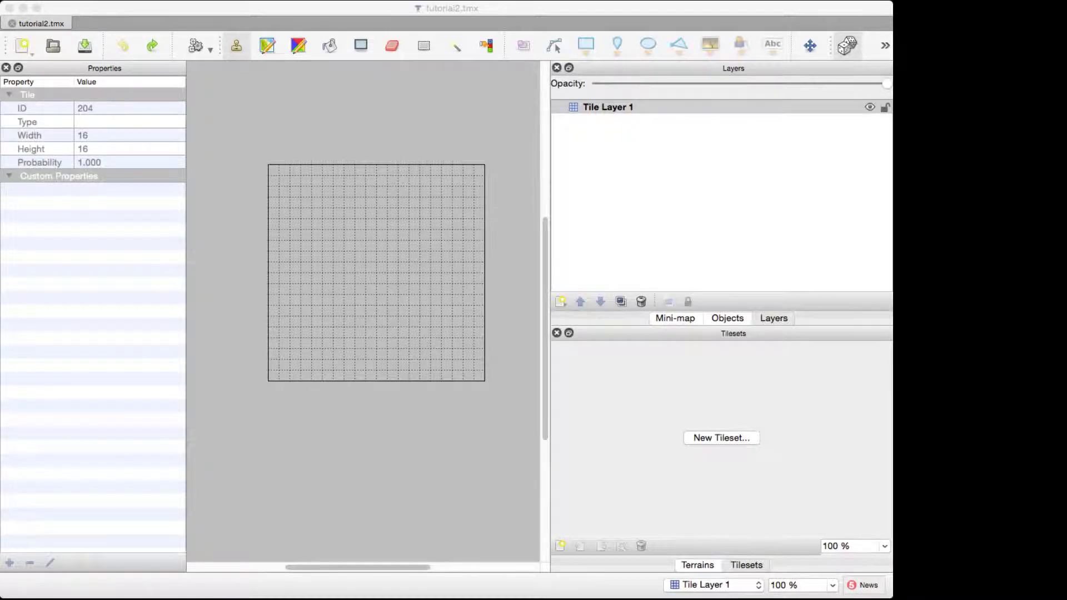
# - Add the all_terrain tileset and return to the tutorial2.tmx map
pyautogui.press('super+Tab')
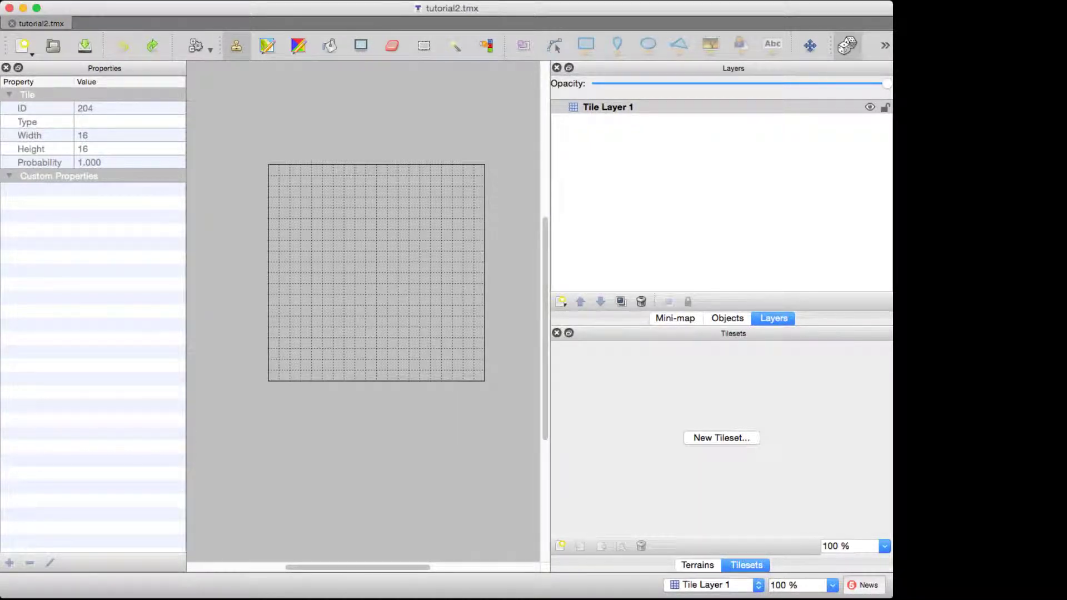
pyautogui.click(721, 438)
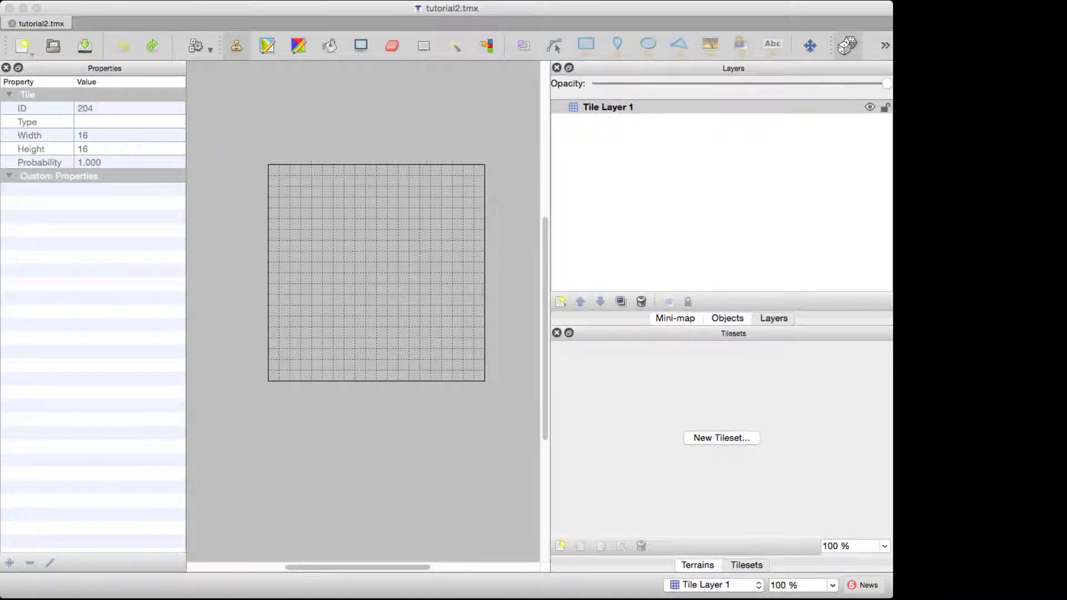
pyautogui.press('super+Tab')
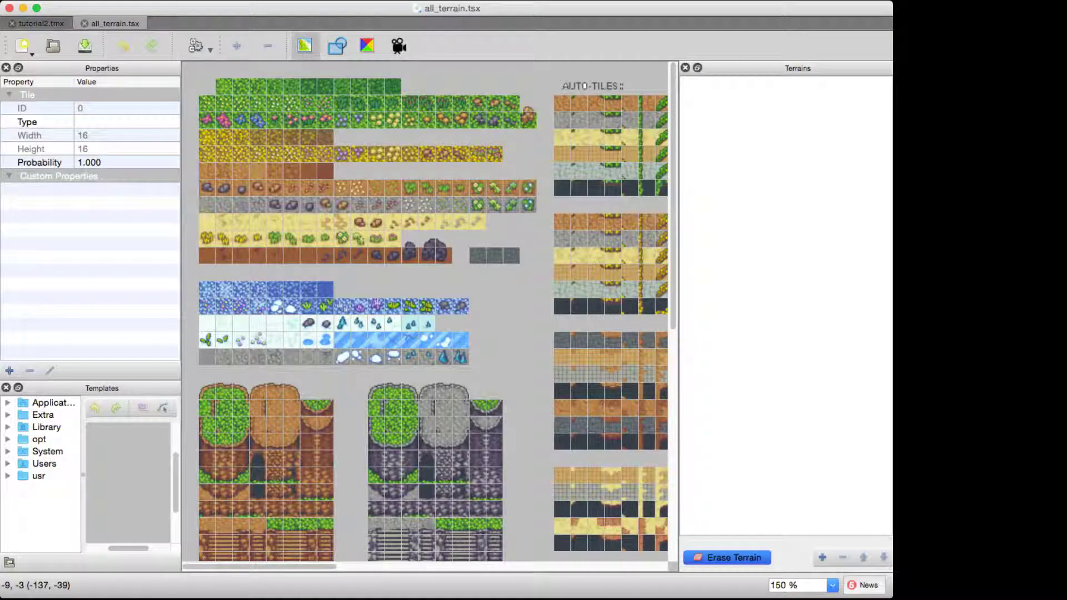
pyautogui.click(41, 24)
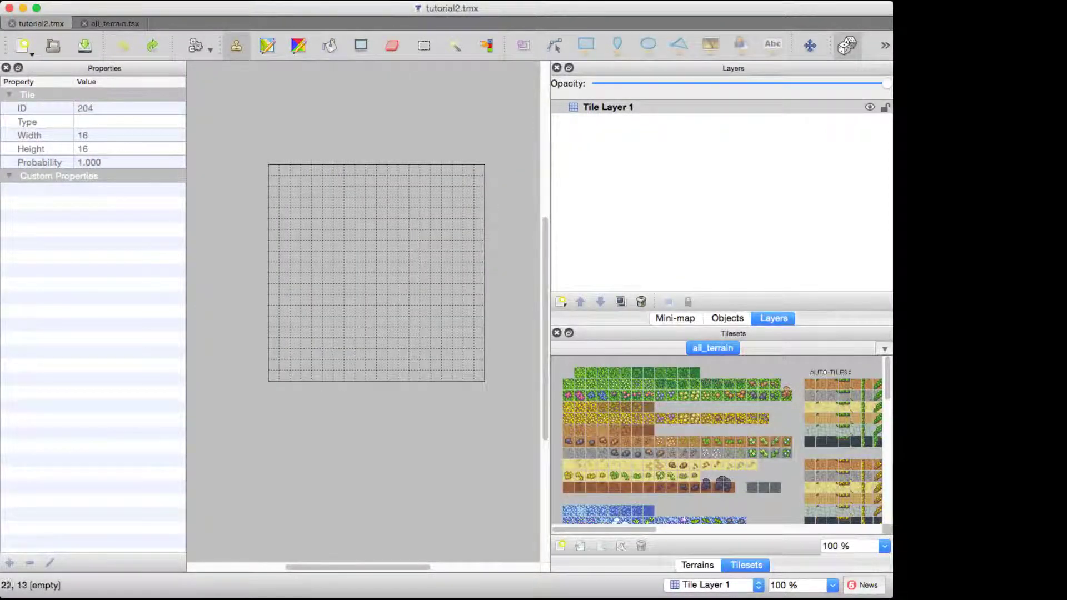
# - Fill the entire map with the solid green grass tile from the first auto-tile row
pyautogui.hscroll(10, 717, 445)
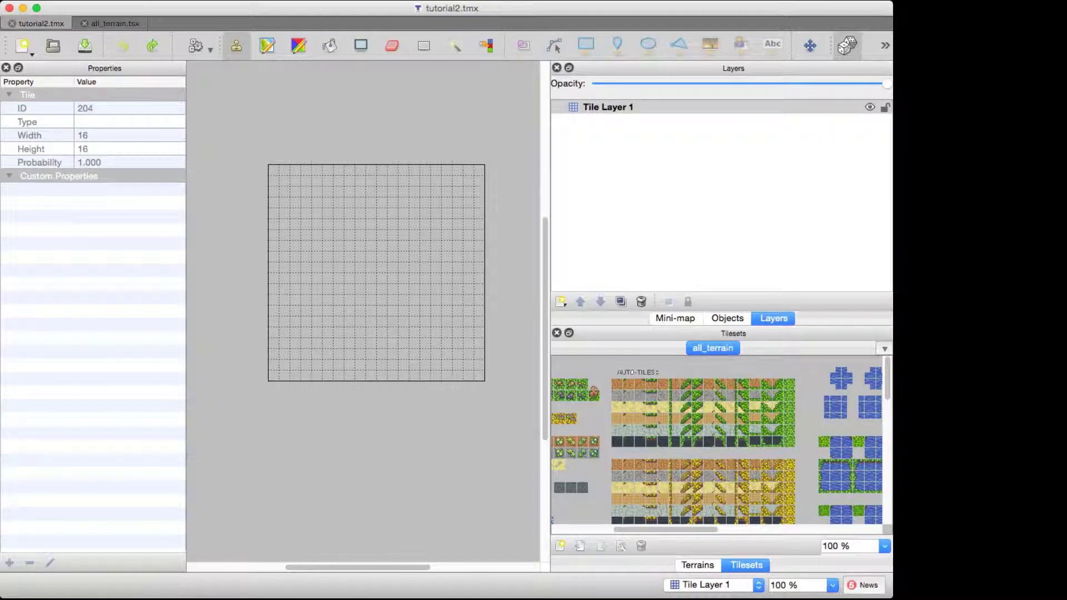
pyautogui.scroll(-3, 717, 439)
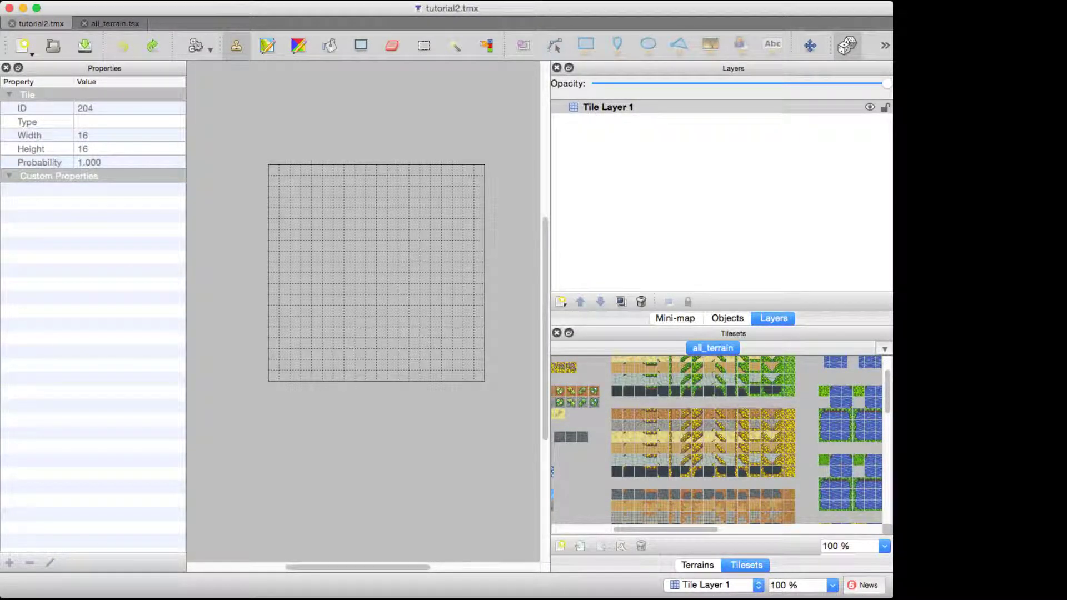
pyautogui.scroll(-2, 717, 439)
pyautogui.scroll(-2, 717, 439)
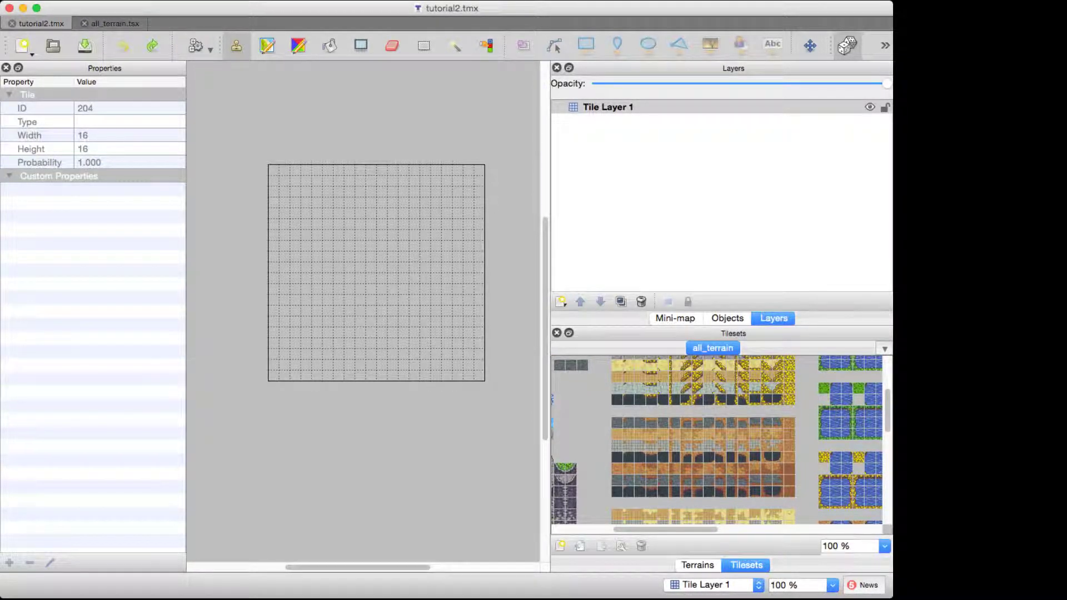
pyautogui.scroll(5, 717, 439)
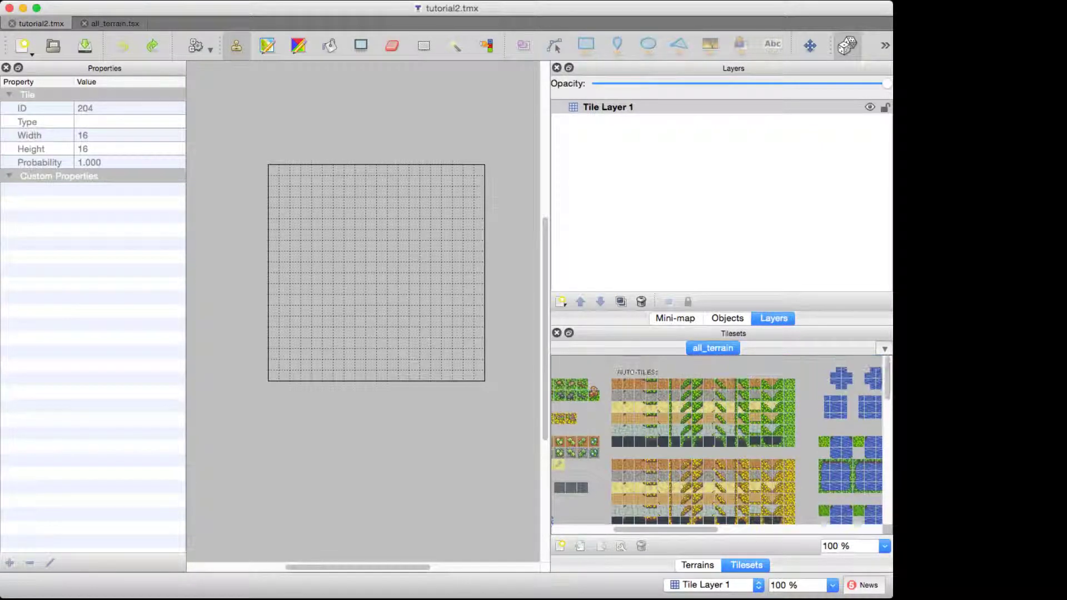
pyautogui.click(790, 385)
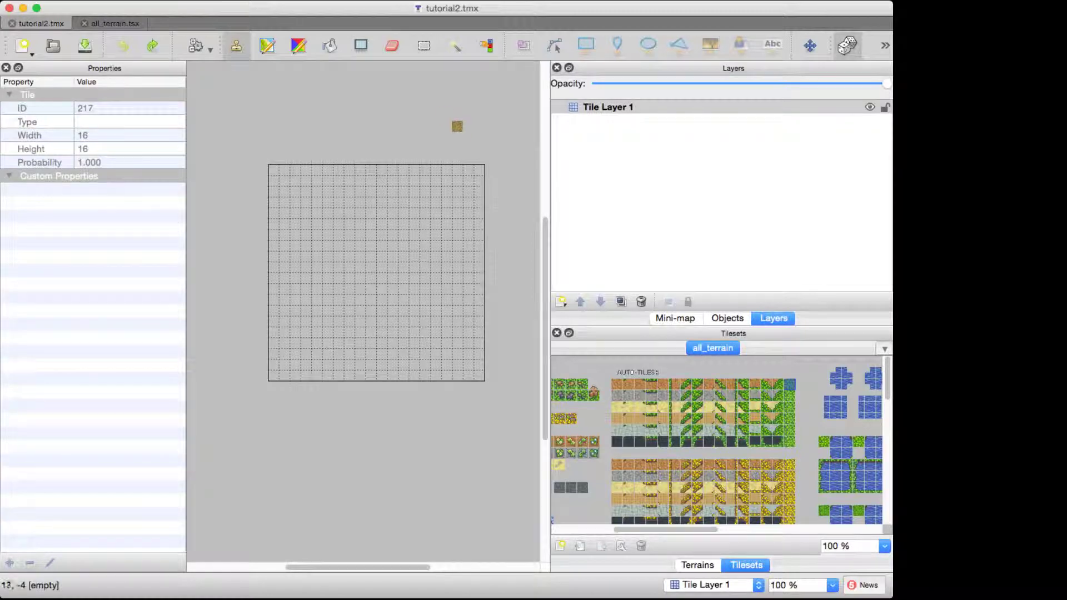
pyautogui.click(330, 46)
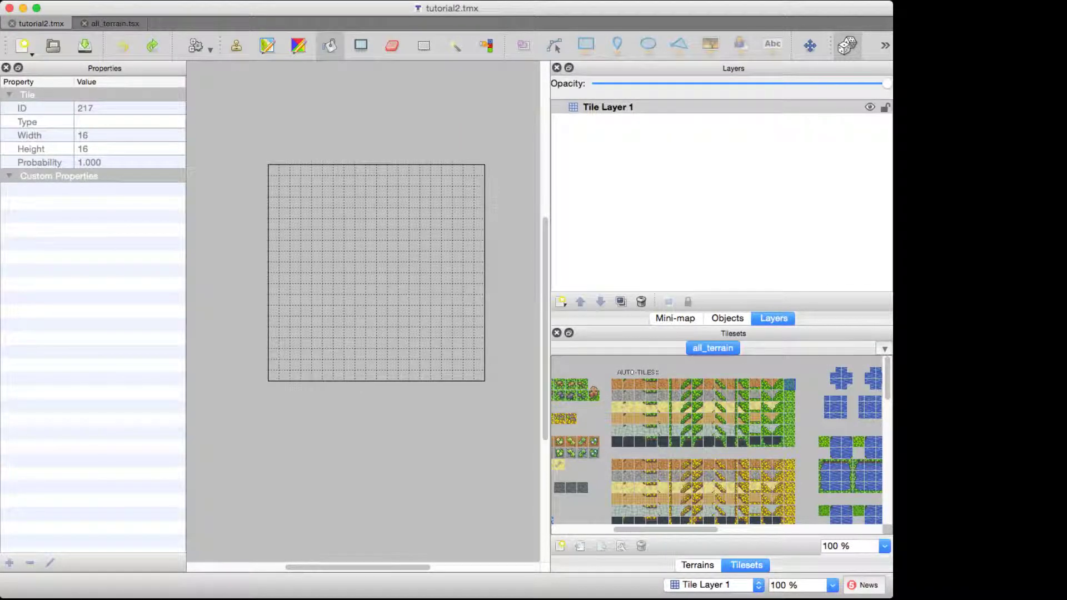
pyautogui.click(338, 245)
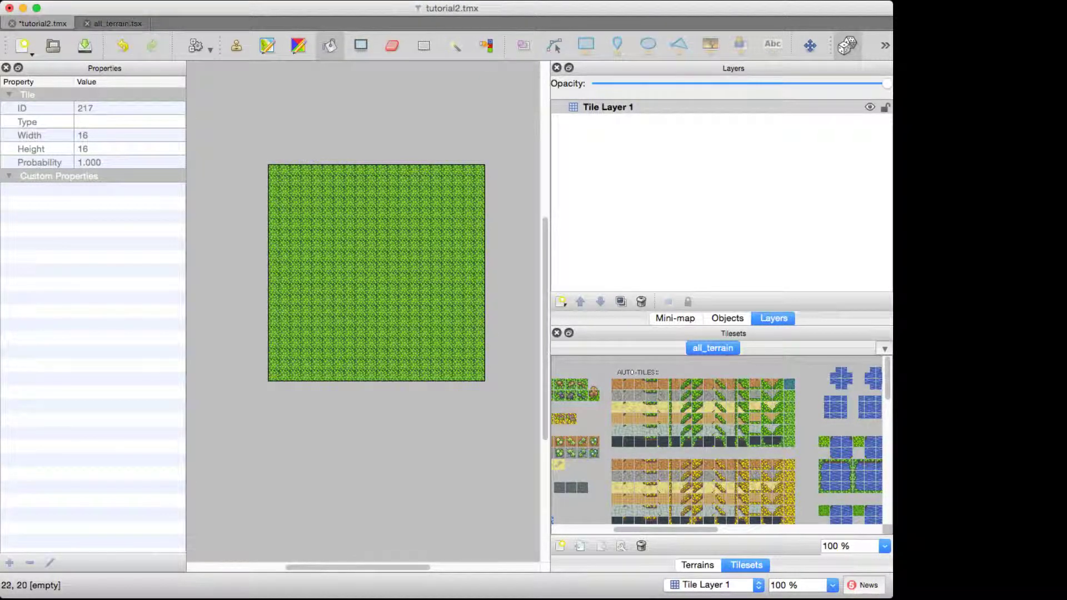
# - Paint an L-shaped dirt area on the grass with the plain dirt tile and the Stamp Brush
pyautogui.click(617, 384)
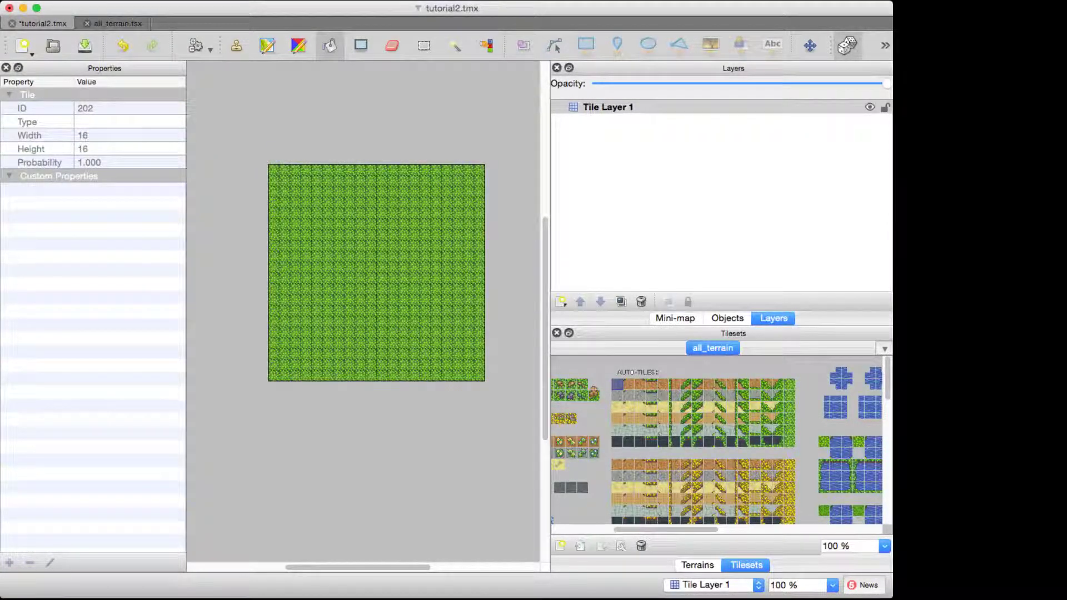
pyautogui.click(236, 45)
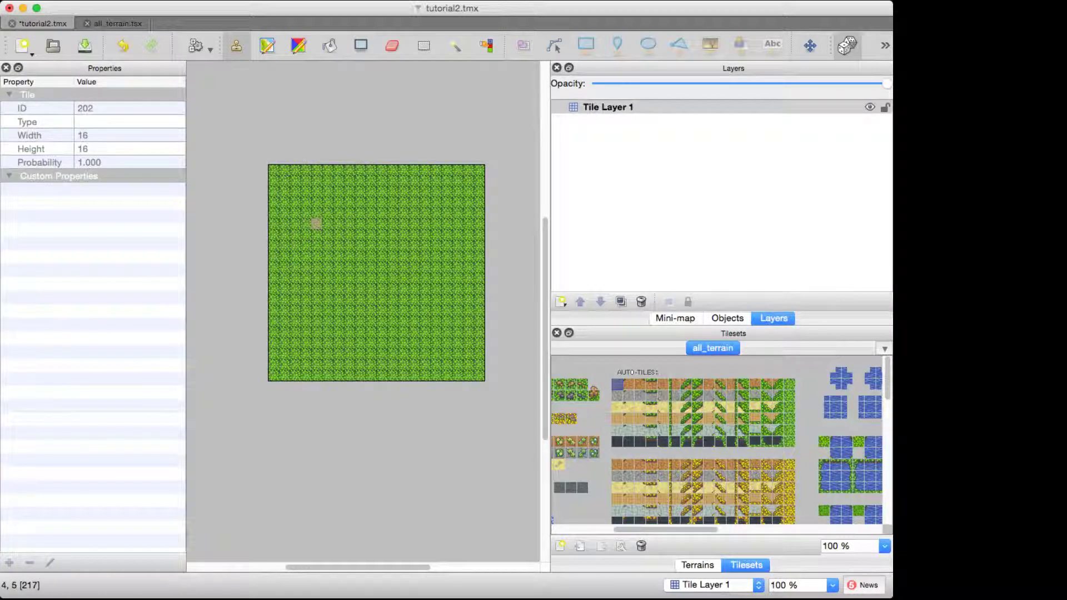
pyautogui.moveTo(317, 213)
pyautogui.mouseDown()
pyautogui.moveTo(316, 224)
pyautogui.moveTo(328, 213)
pyautogui.moveTo(316, 343)
pyautogui.moveTo(436, 343)
pyautogui.moveTo(328, 333)
pyautogui.moveTo(326, 276)
pyautogui.moveTo(350, 276)
pyautogui.moveTo(370, 310)
pyautogui.moveTo(349, 321)
pyautogui.moveTo(342, 289)
pyautogui.moveTo(361, 303)
pyautogui.moveTo(338, 317)
pyautogui.mouseUp()
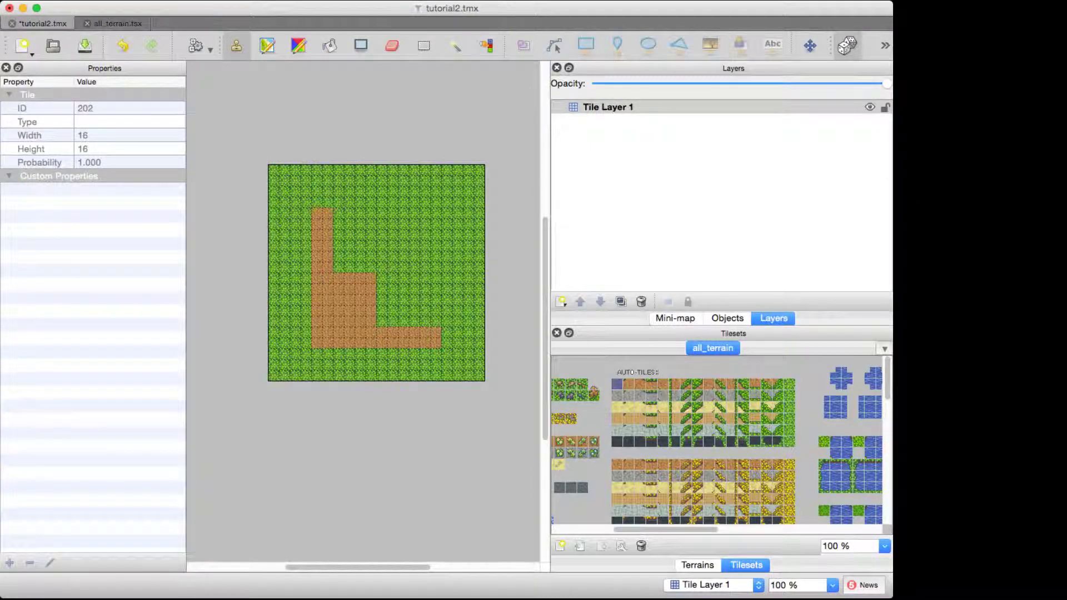
# - Stamp the matching grass-edge tiles along the vertical sides and upper edges of the dirt area
pyautogui.click(676, 384)
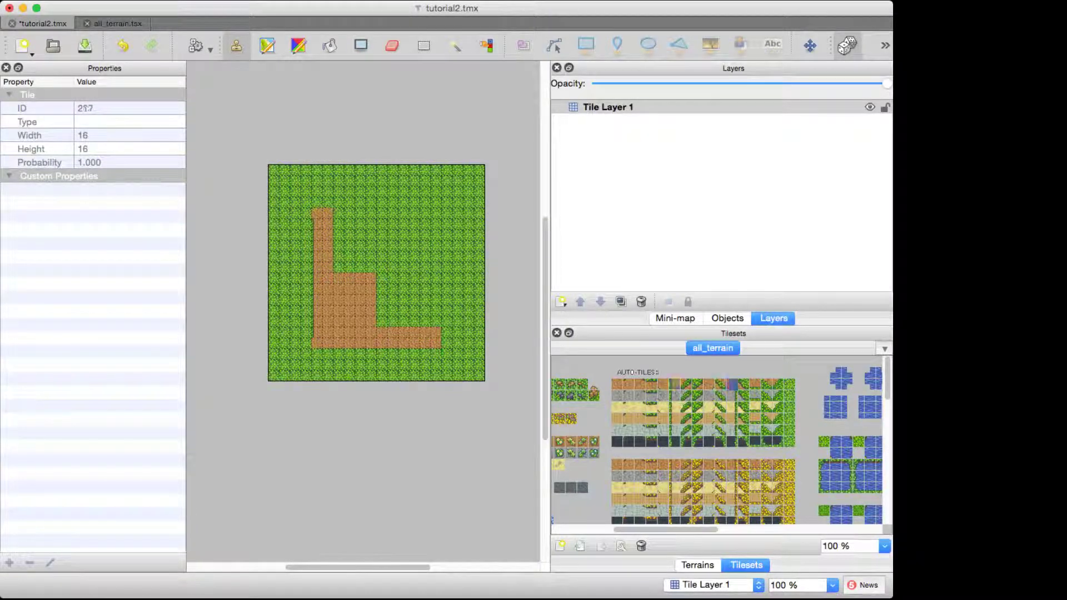
pyautogui.moveTo(327, 224); pyautogui.dragTo(327, 256)
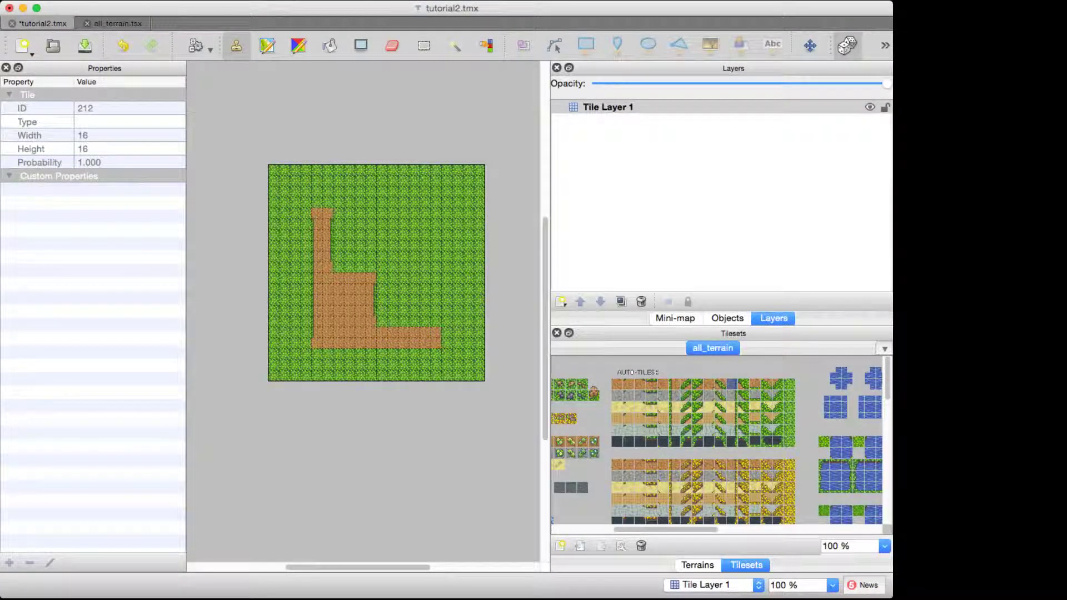
pyautogui.click(651, 384)
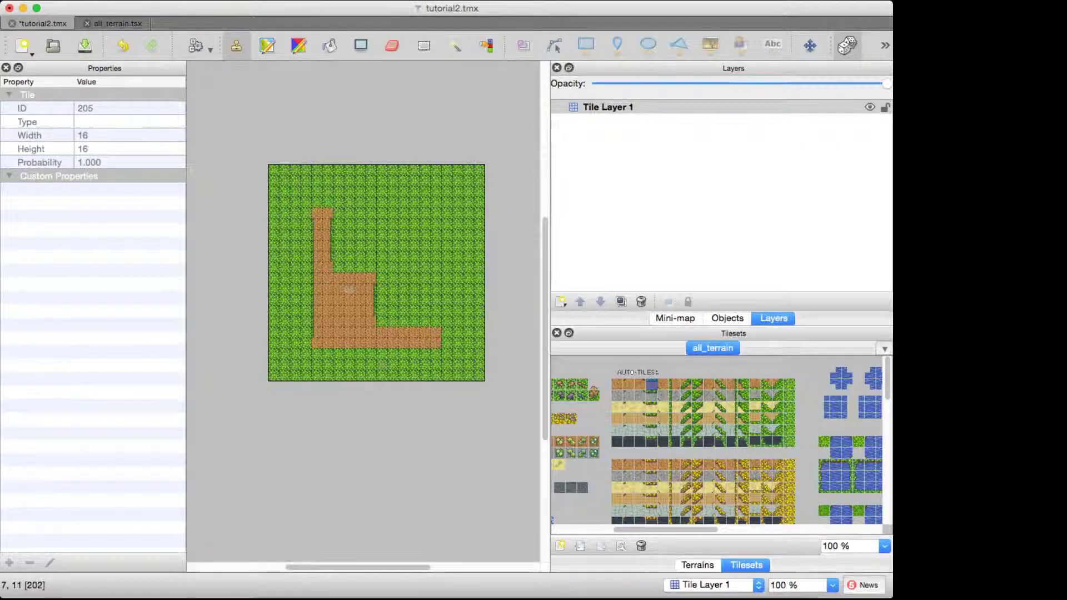
pyautogui.moveTo(348, 278); pyautogui.dragTo(359, 277)
pyautogui.moveTo(392, 332); pyautogui.dragTo(424, 333)
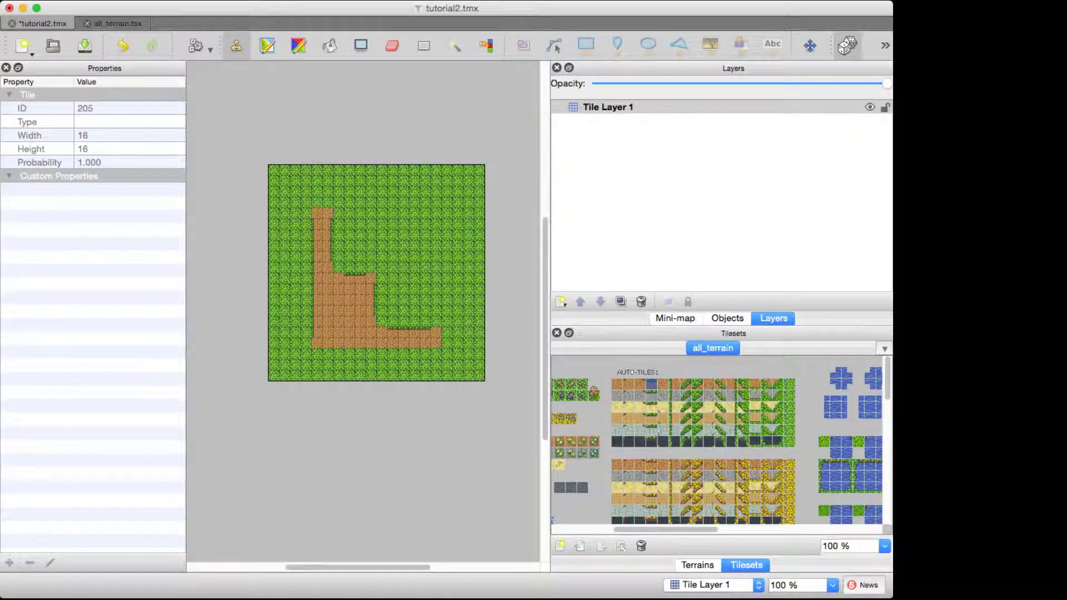
# - Stamp grass-edge tiles along the dirt area's lower edge and rounded corner tiles at its far end
pyautogui.click(757, 385)
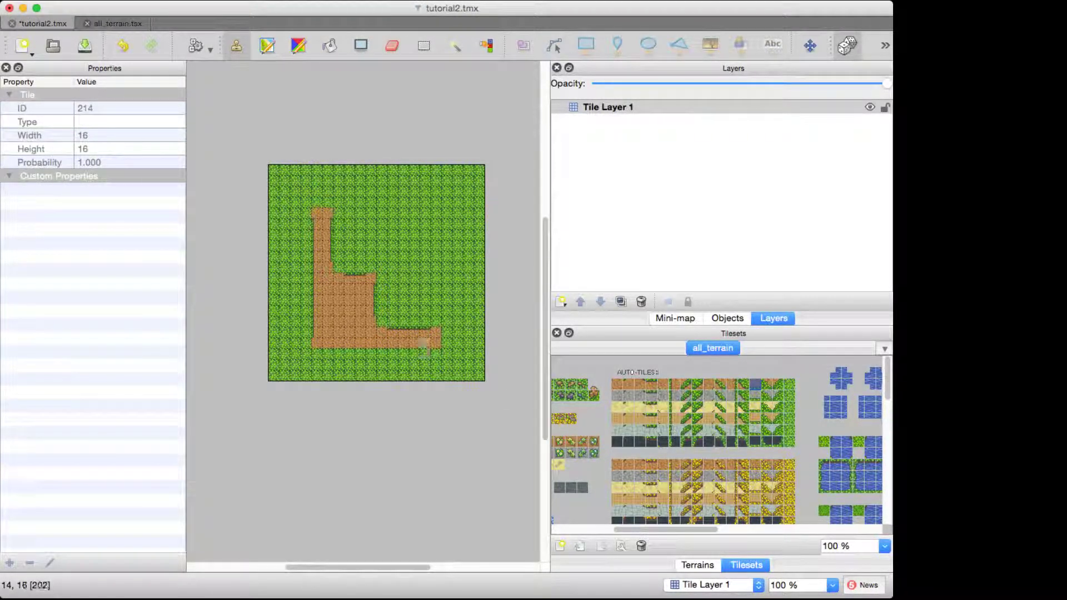
pyautogui.moveTo(425, 343); pyautogui.dragTo(334, 343)
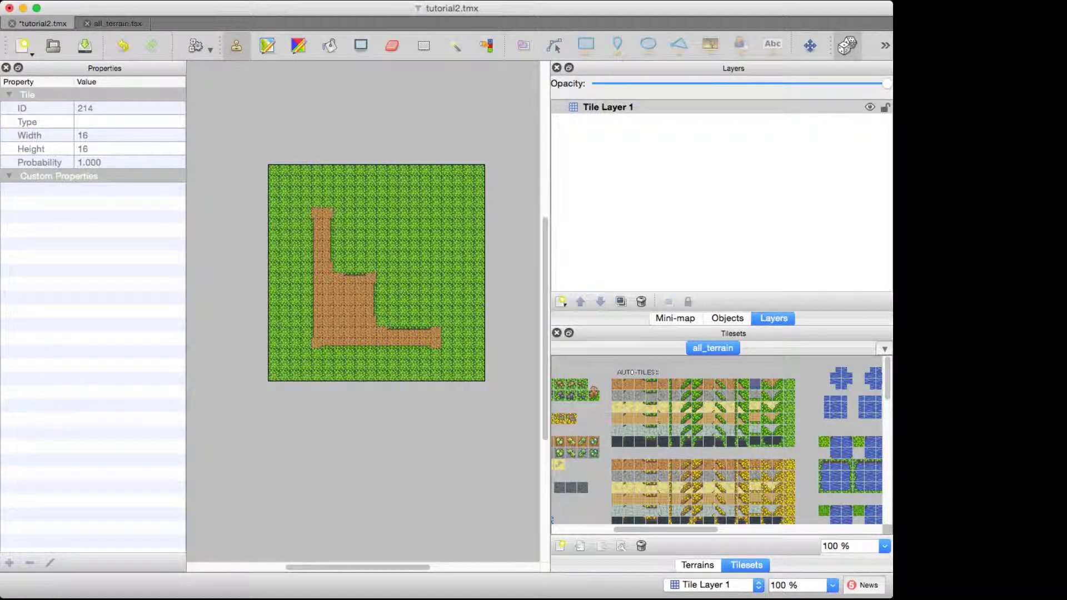
pyautogui.click(780, 385)
pyautogui.click(744, 384)
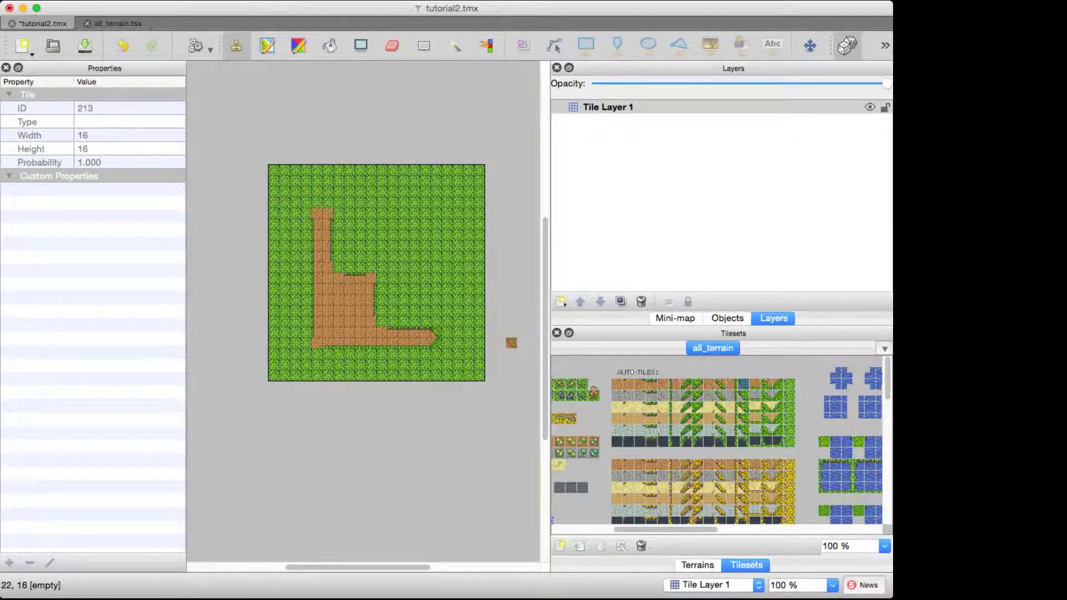
# - Undo all the painted dirt, edge and grass tiles until the map is empty
pyautogui.hotkey('ctrl', 'z')
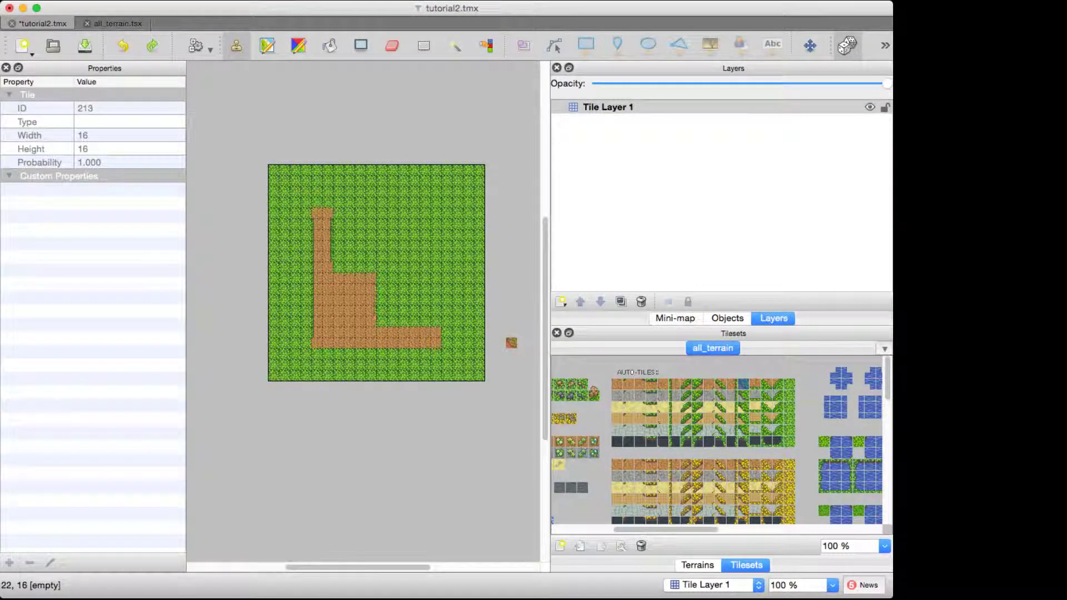
pyautogui.hotkey('ctrl', 'z')
pyautogui.hotkey('ctrl', 'z')
pyautogui.hotkey('ctrl', 'z')
pyautogui.hotkey('ctrl', 'z')
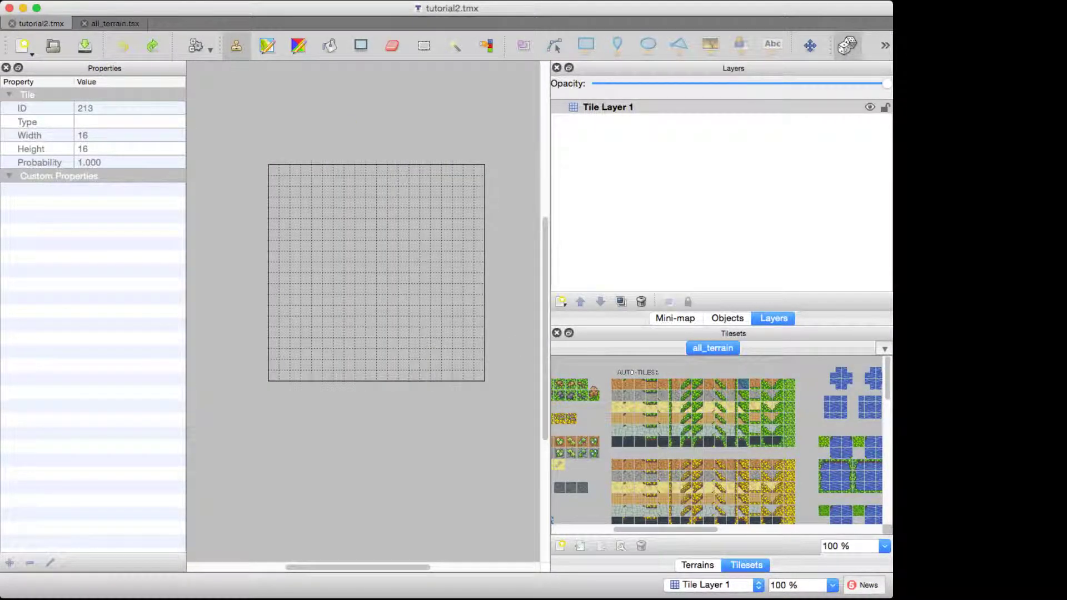
# - In the all_terrain tileset, add a terrain named Grass with the solid green tile of the first auto-tile row as its image
pyautogui.click(114, 23)
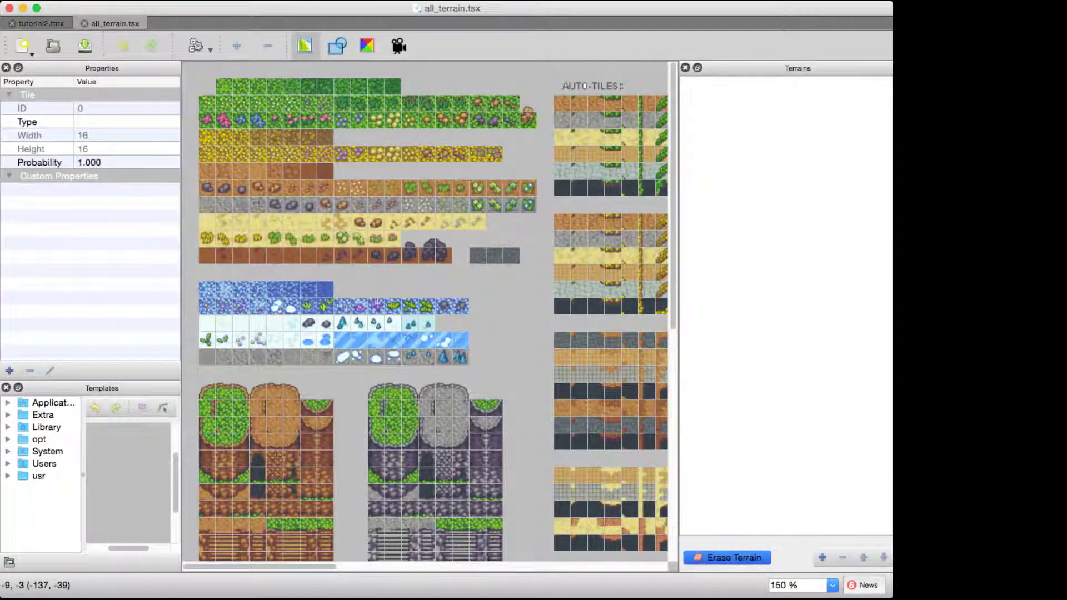
pyautogui.hscroll(3, 425, 320)
pyautogui.hscroll(10, 425, 320)
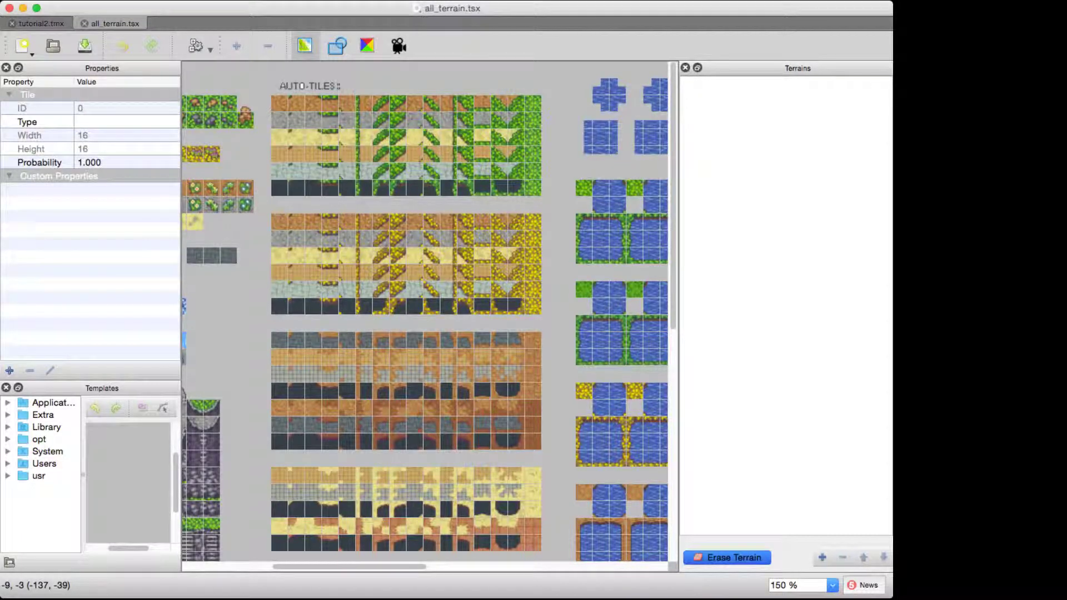
pyautogui.click(337, 46)
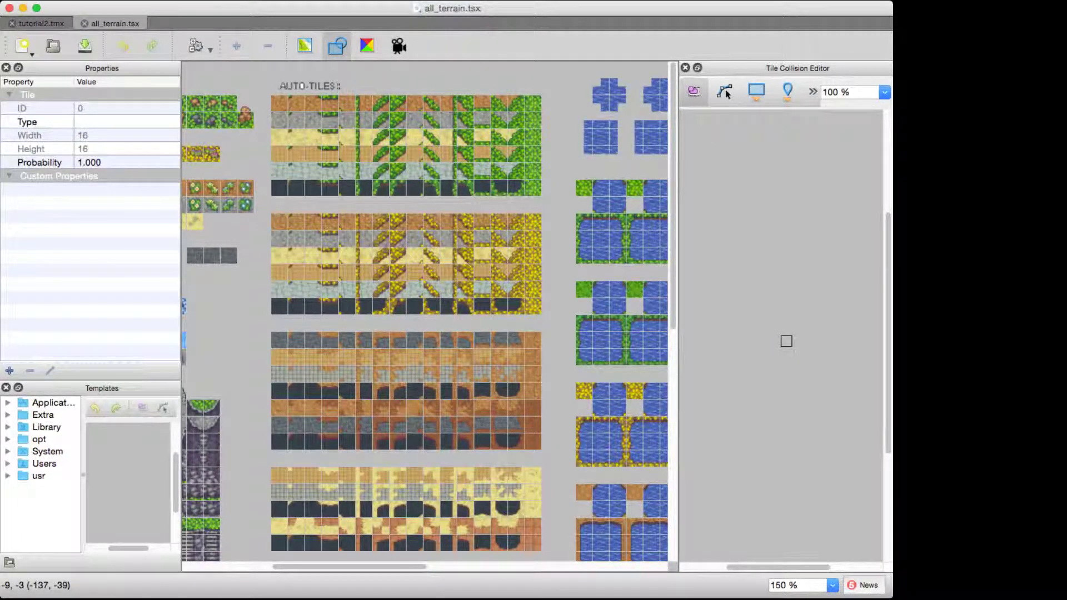
pyautogui.click(533, 103)
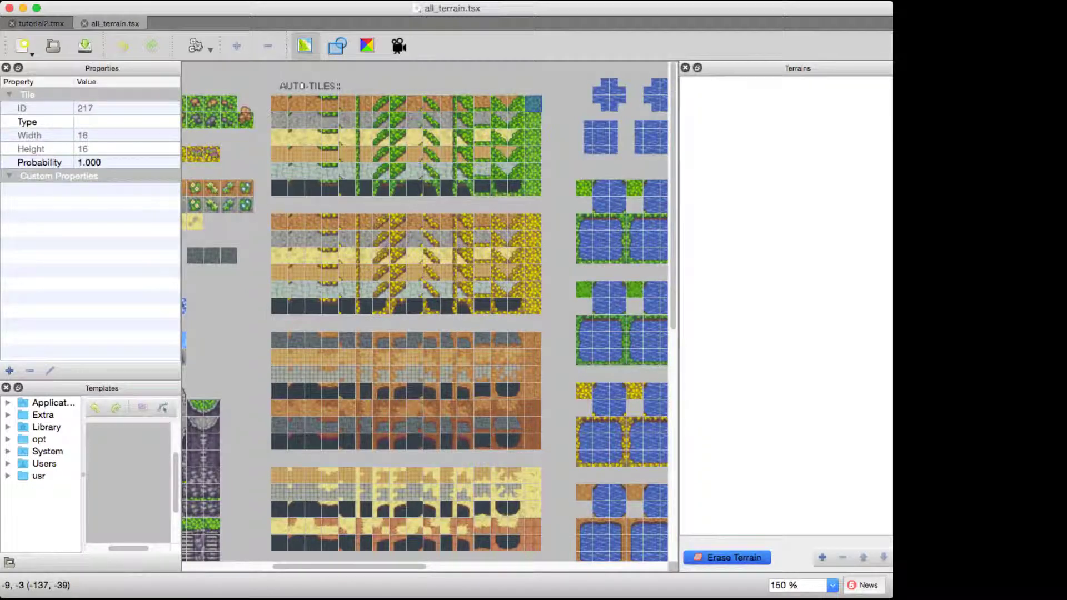
pyautogui.click(822, 558)
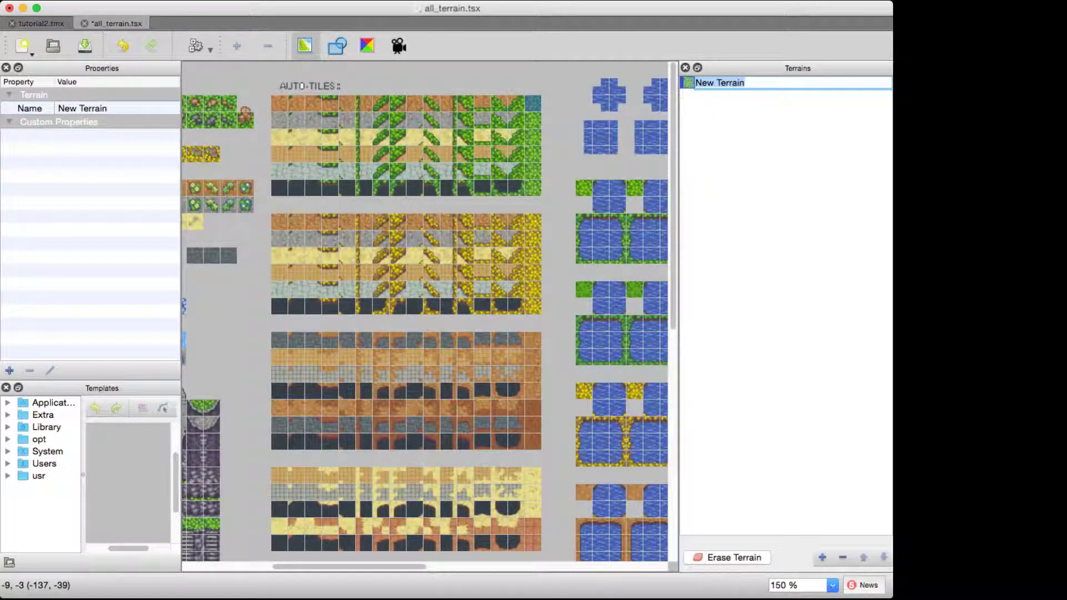
pyautogui.write('Grass')
pyautogui.press('Return')
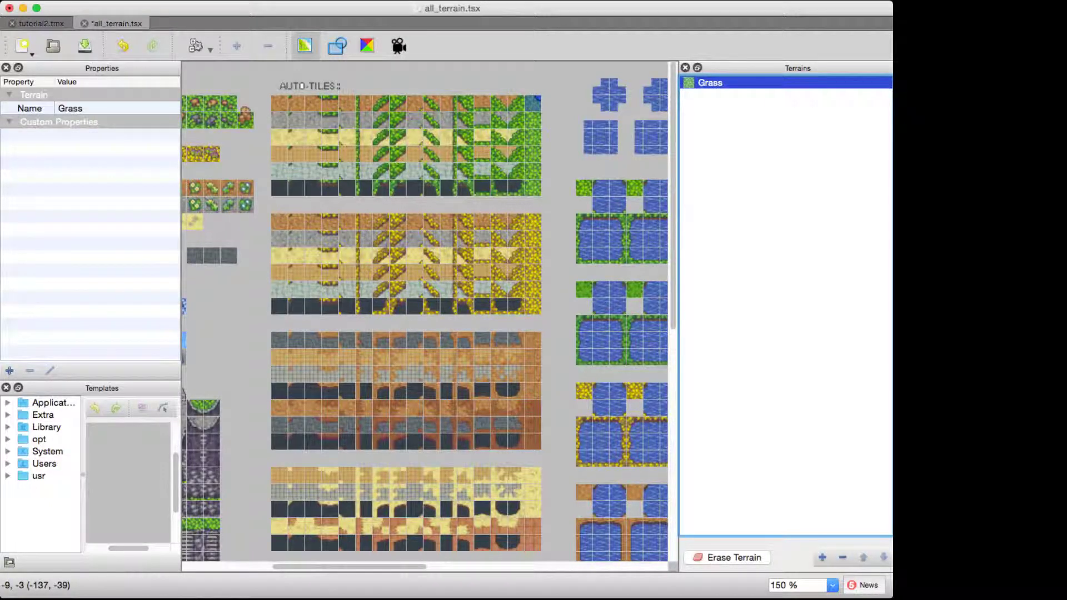
# - Mark the Grass corners on the solid grass tile and the two mostly-grass tiles beside it in the first auto-tile row
pyautogui.click(537, 100)
pyautogui.click(529, 100)
pyautogui.click(537, 109)
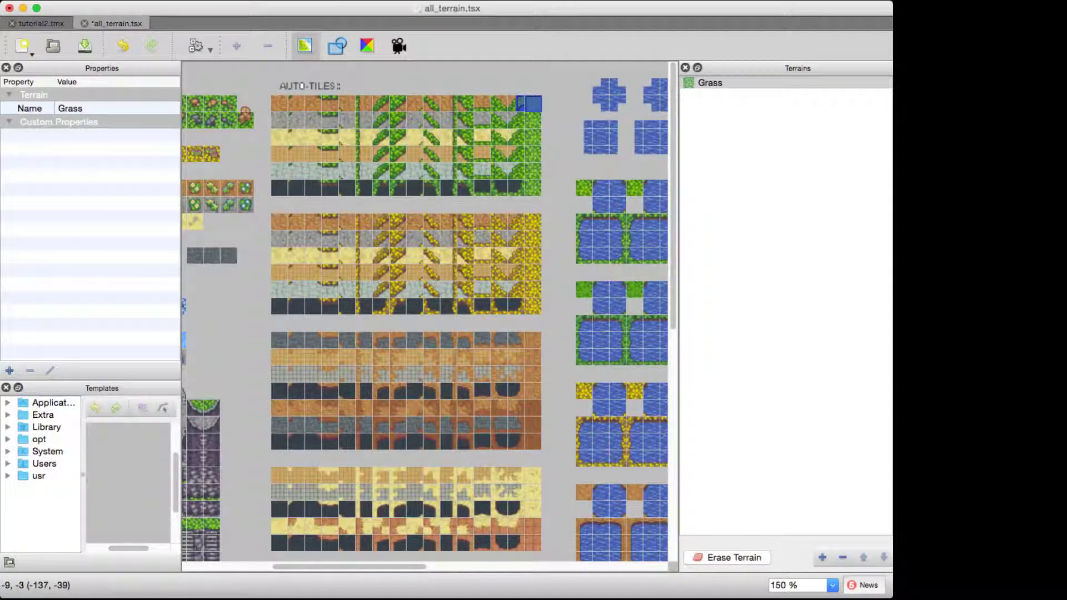
pyautogui.click(513, 107)
pyautogui.click(509, 105)
pyautogui.click(495, 99)
pyautogui.click(496, 108)
pyautogui.click(503, 108)
# - Mark the Grass corners on the next three tiles: the lower-edge tile, the three-corner tile and the left-edge tile
pyautogui.click(487, 108)
pyautogui.click(479, 108)
pyautogui.click(470, 99)
pyautogui.click(462, 99)
pyautogui.click(470, 108)
pyautogui.click(453, 100)
pyautogui.click(453, 108)
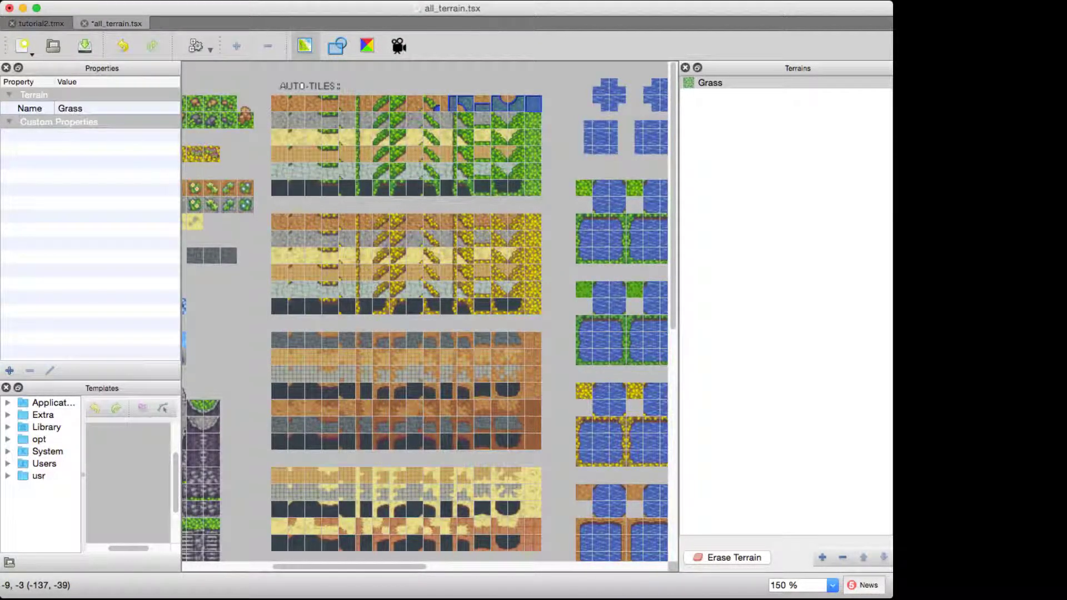
# - Mark the Grass corners on the remaining diagonal and grass-edged tiles of the first auto-tile row
pyautogui.click(437, 108)
pyautogui.click(427, 100)
pyautogui.click(401, 100)
pyautogui.click(394, 99)
pyautogui.click(401, 108)
pyautogui.click(386, 100)
pyautogui.click(377, 107)
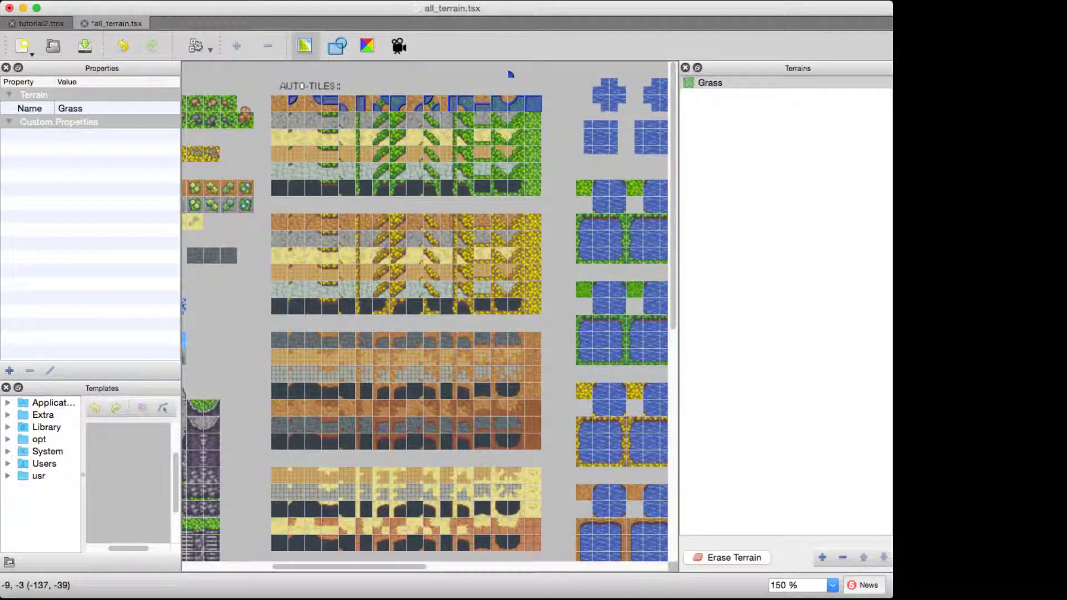
# - Undo the last corner mark and add a terrain named Dirt with the first auto-tile row's solid dirt tile as its image
pyautogui.press('super+z')
pyautogui.click(338, 46)
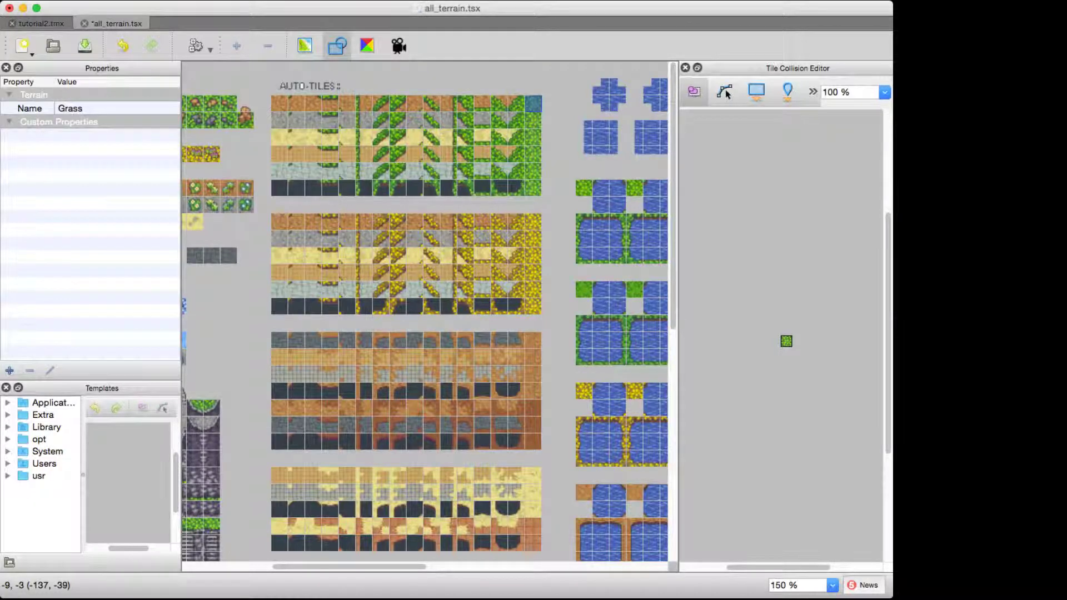
pyautogui.click(280, 103)
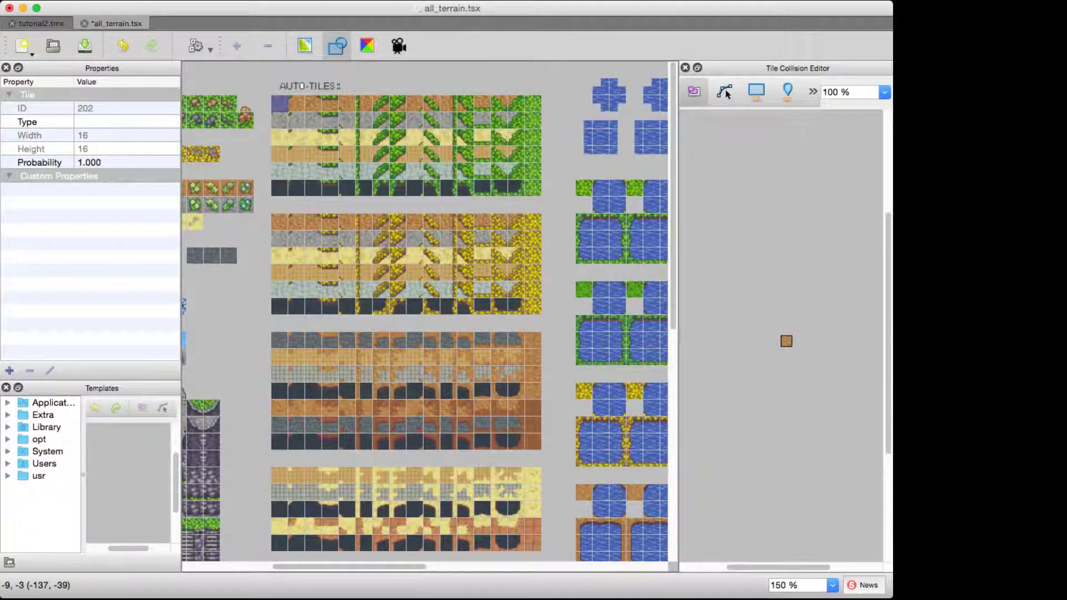
pyautogui.click(305, 46)
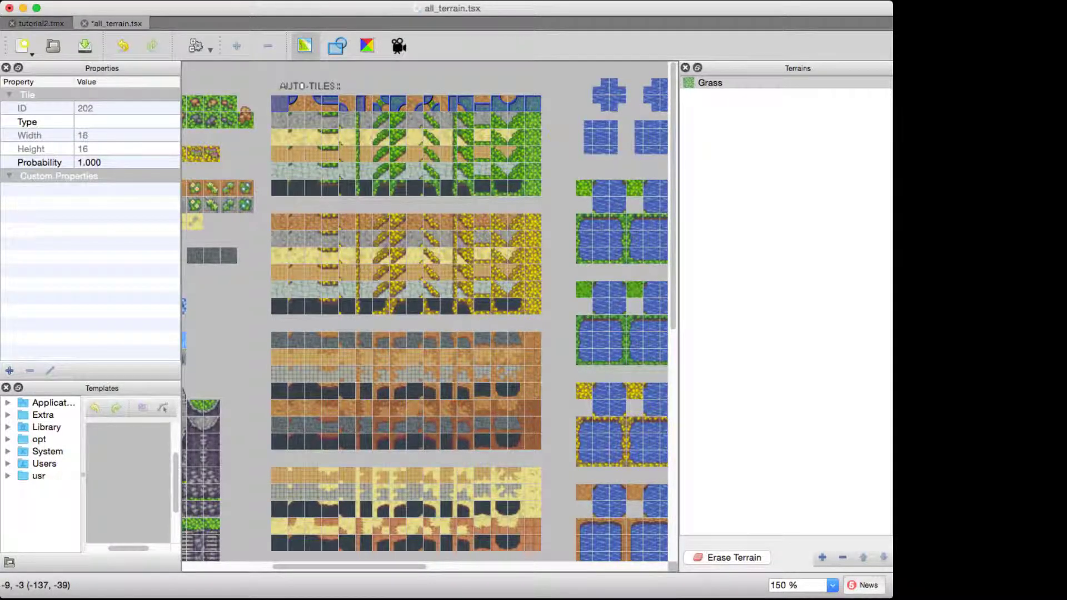
pyautogui.click(822, 558)
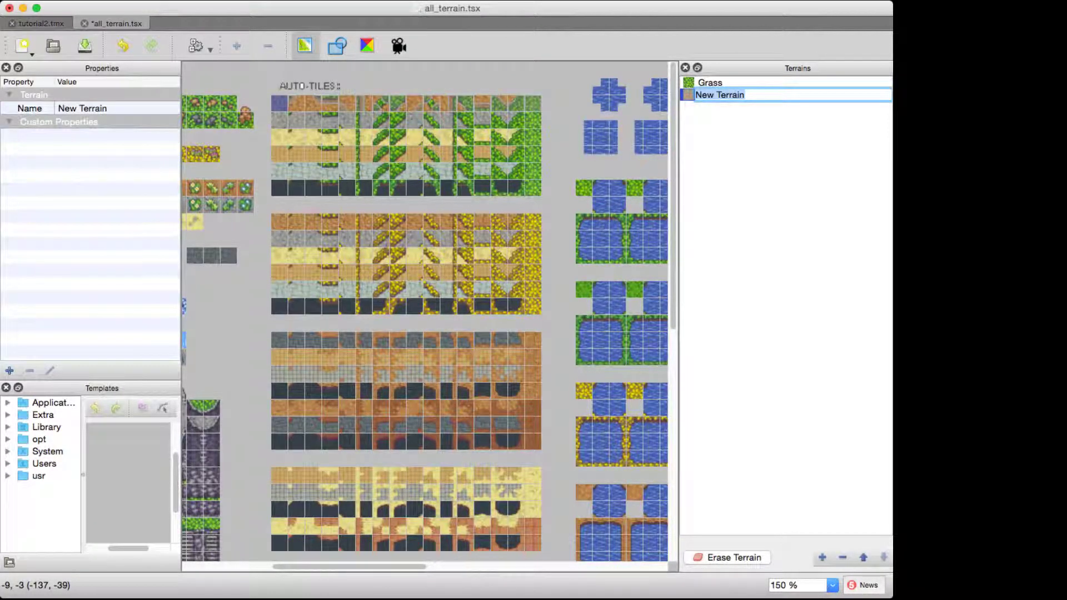
pyautogui.write('Dirt')
pyautogui.press('Return')
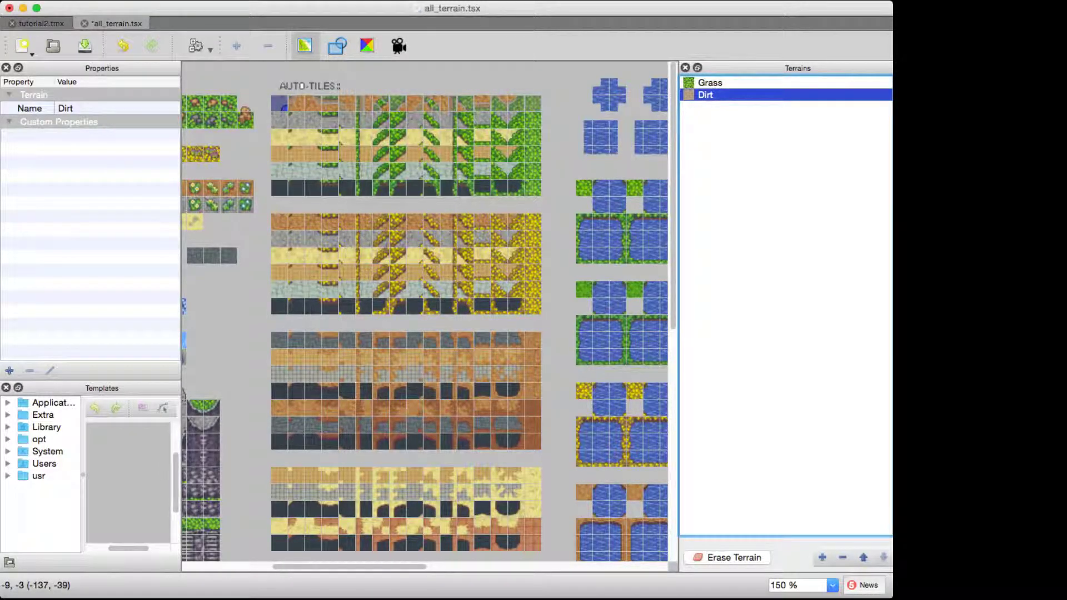
# - Mark the Dirt corners on the solid dirt tile and the mostly-dirt and dirt-edged tiles beside it in the first auto-tile row
pyautogui.click(280, 105)
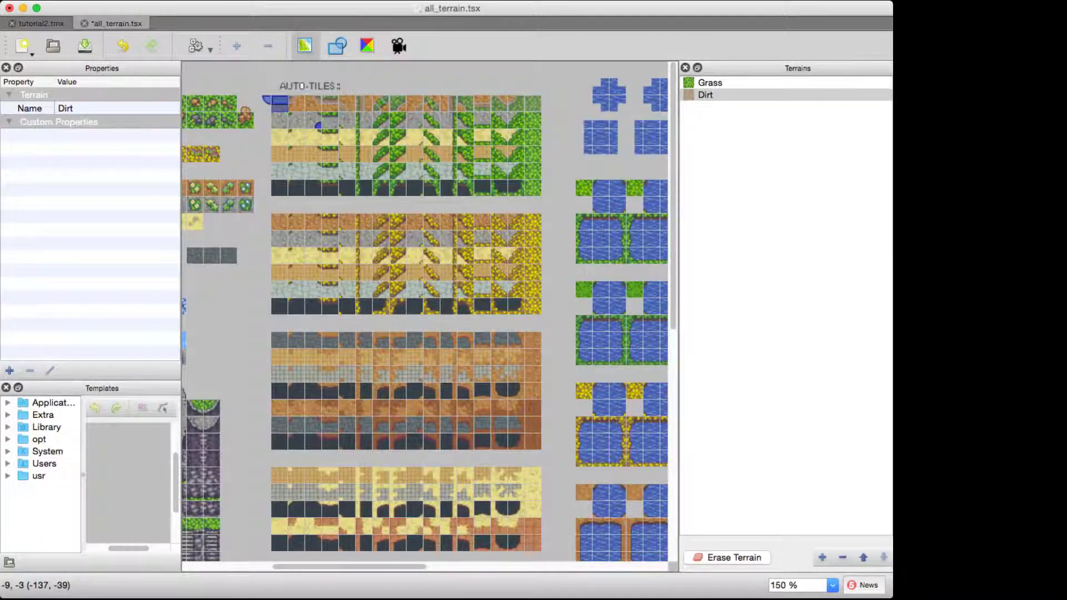
pyautogui.press('super+z')
pyautogui.moveTo(285, 100)
pyautogui.mouseDown()
pyautogui.moveTo(276, 100)
pyautogui.moveTo(283, 108)
pyautogui.mouseUp()
pyautogui.moveTo(309, 99)
pyautogui.mouseDown()
pyautogui.moveTo(309, 109)
pyautogui.moveTo(351, 108)
pyautogui.mouseUp()
pyautogui.click(368, 99)
pyautogui.click(368, 108)
# - Mark the Dirt corners on the remaining diagonal, edge and mostly-grass tiles of the first auto-tile row and save the tileset
pyautogui.click(376, 100)
pyautogui.click(385, 109)
pyautogui.click(402, 108)
pyautogui.moveTo(420, 100)
pyautogui.mouseDown()
pyautogui.moveTo(411, 108)
pyautogui.moveTo(486, 100)
pyautogui.mouseUp()
pyautogui.click(428, 108)
pyautogui.click(436, 99)
pyautogui.click(461, 108)
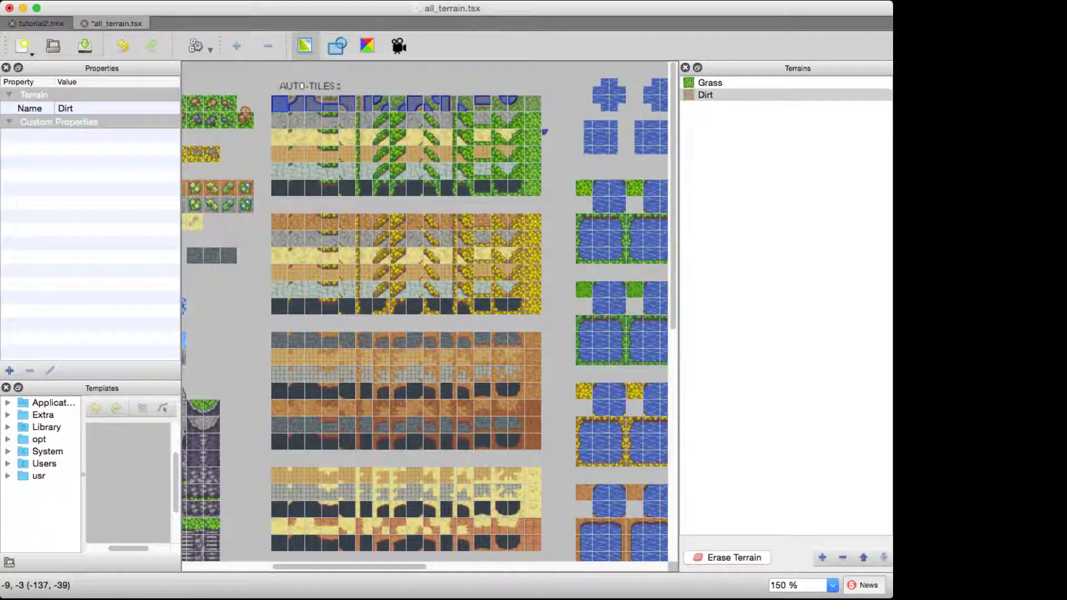
pyautogui.hotkey('ctrl', 'z')
pyautogui.hotkey('ctrl', 'shift', 'z')
pyautogui.hotkey('ctrl', 's')
# - Switch to the tutorial2.tmx map and fill Tile Layer 1 with the solid grass tile of the first auto-tile row
pyautogui.hotkey('ctrl', 'Tab')
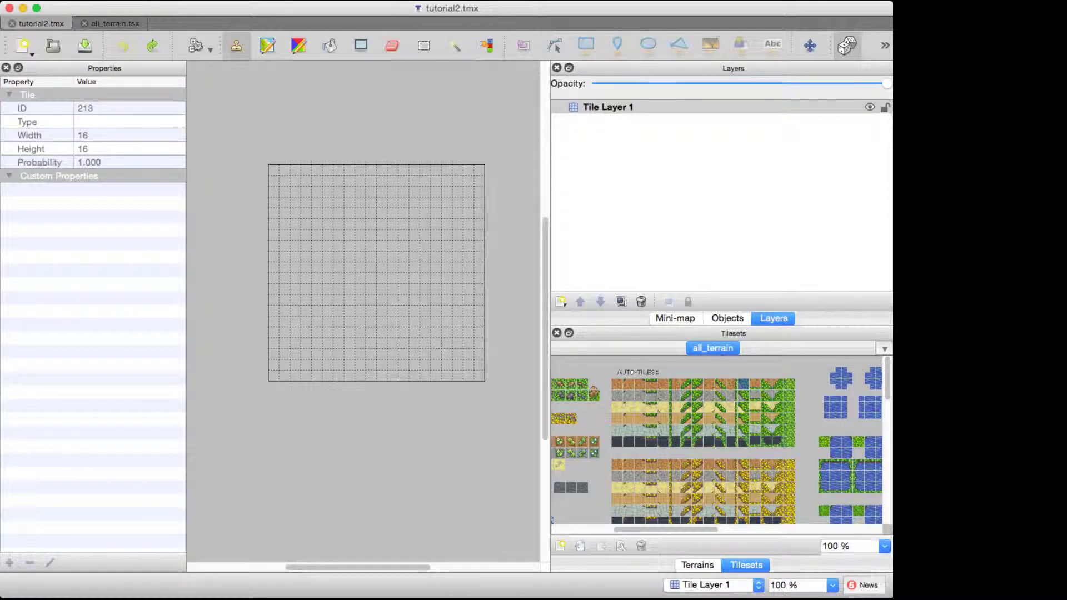
pyautogui.click(790, 385)
pyautogui.click(330, 46)
pyautogui.click(350, 213)
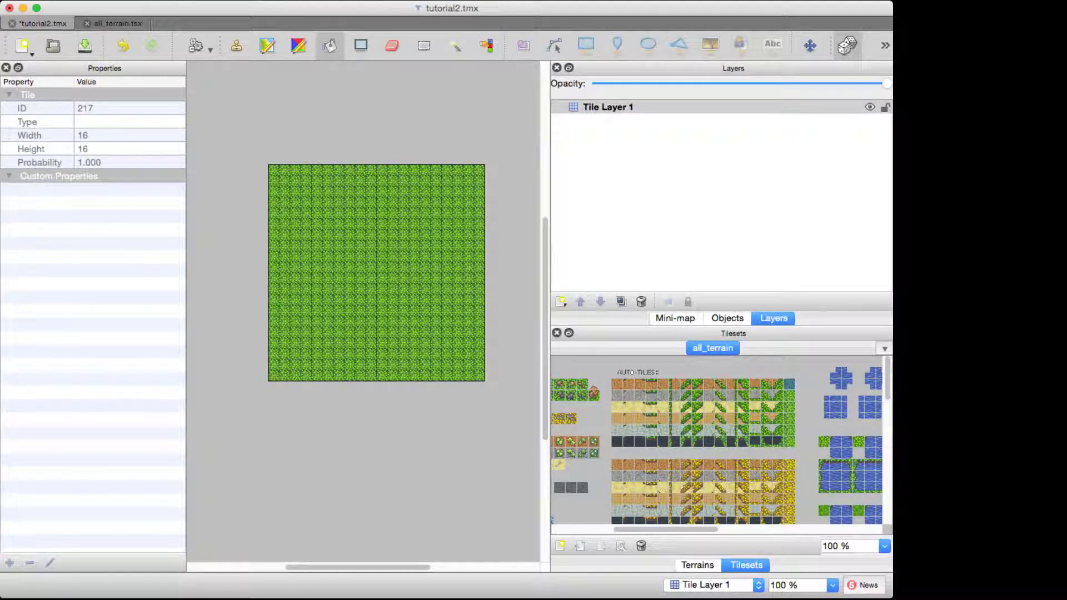
# - Paint an L-shaped Dirt terrain path with a filled block in its inner corner on the grass map
pyautogui.click(697, 566)
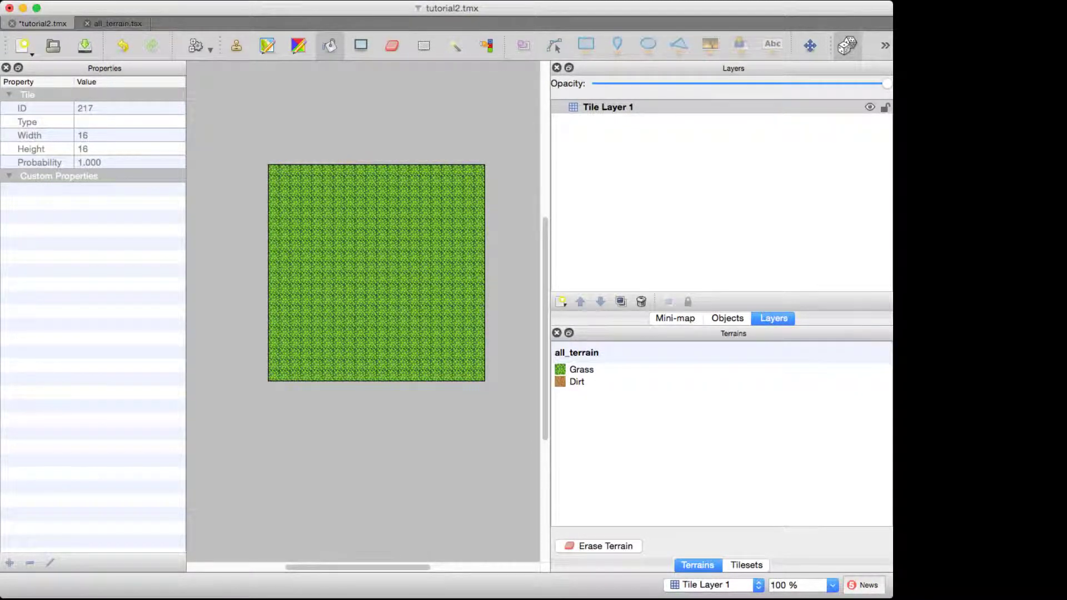
pyautogui.click(577, 382)
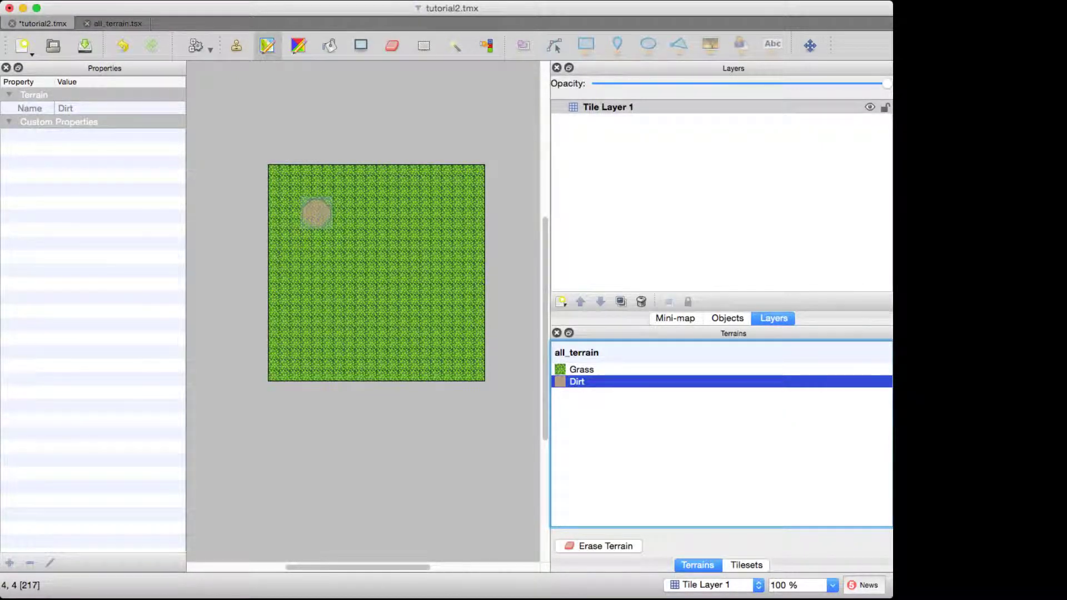
pyautogui.moveTo(316, 213)
pyautogui.mouseDown()
pyautogui.moveTo(317, 342)
pyautogui.moveTo(458, 344)
pyautogui.mouseUp()
pyautogui.moveTo(334, 289)
pyautogui.mouseDown()
pyautogui.moveTo(385, 289)
pyautogui.moveTo(384, 303)
pyautogui.moveTo(334, 311)
pyautogui.moveTo(386, 327)
pyautogui.mouseUp()
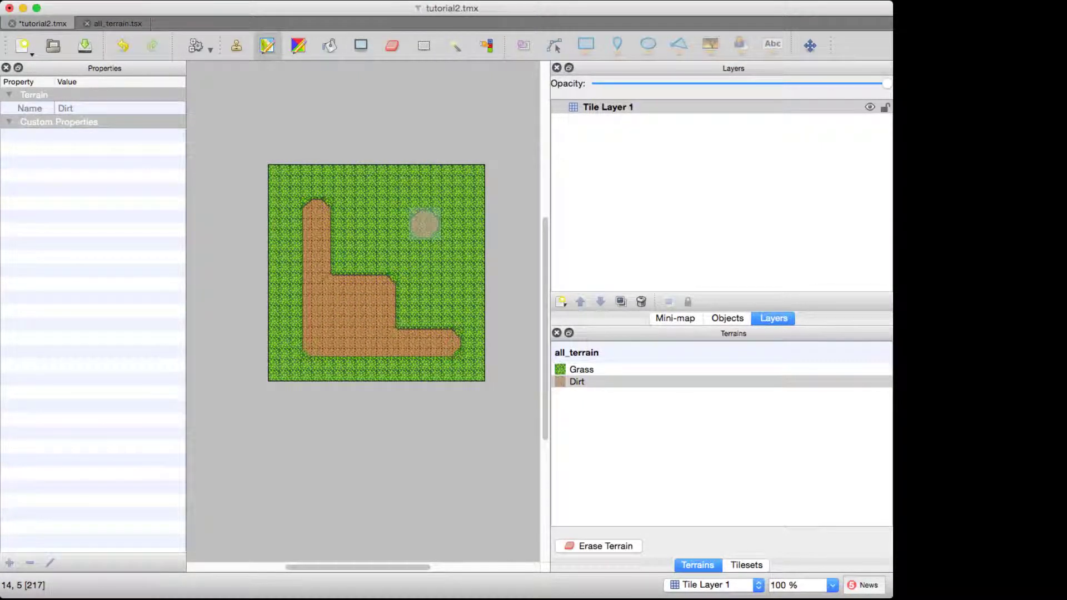
# - Undo the painted Dirt path, keeping only the grass fill on the map
pyautogui.press('super+z')
pyautogui.press('super+z')
pyautogui.press('super+z')
pyautogui.press('super+z')
pyautogui.press('super+z')
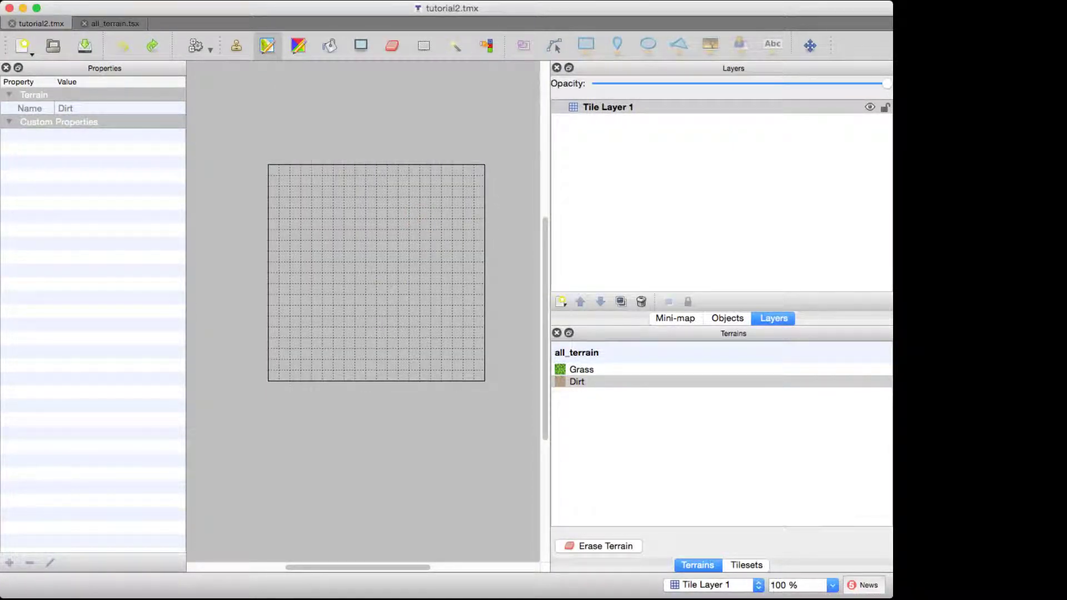
pyautogui.press('super+shift+z')
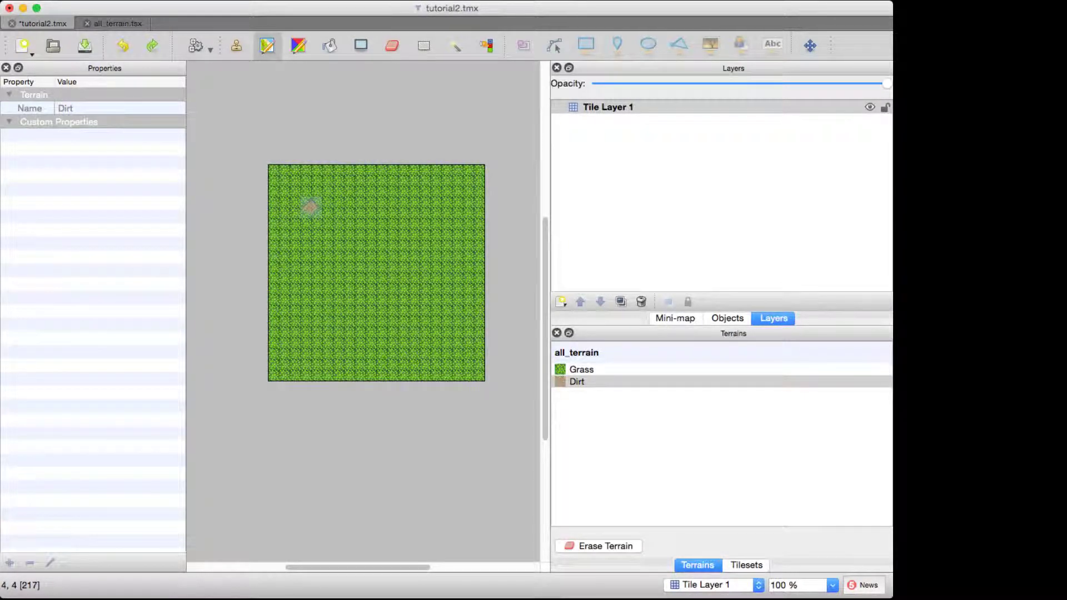
# - Paint a Dirt area with thin ends on the grass map using the smaller terrain brush, filling its inner corner
pyautogui.moveTo(310, 207)
pyautogui.mouseDown()
pyautogui.moveTo(311, 347)
pyautogui.moveTo(426, 348)
pyautogui.moveTo(381, 341)
pyautogui.moveTo(376, 285)
pyautogui.moveTo(389, 280)
pyautogui.moveTo(328, 287)
pyautogui.moveTo(337, 330)
pyautogui.moveTo(369, 305)
pyautogui.moveTo(393, 322)
pyautogui.moveTo(395, 273)
pyautogui.mouseUp()
pyautogui.click(397, 274)
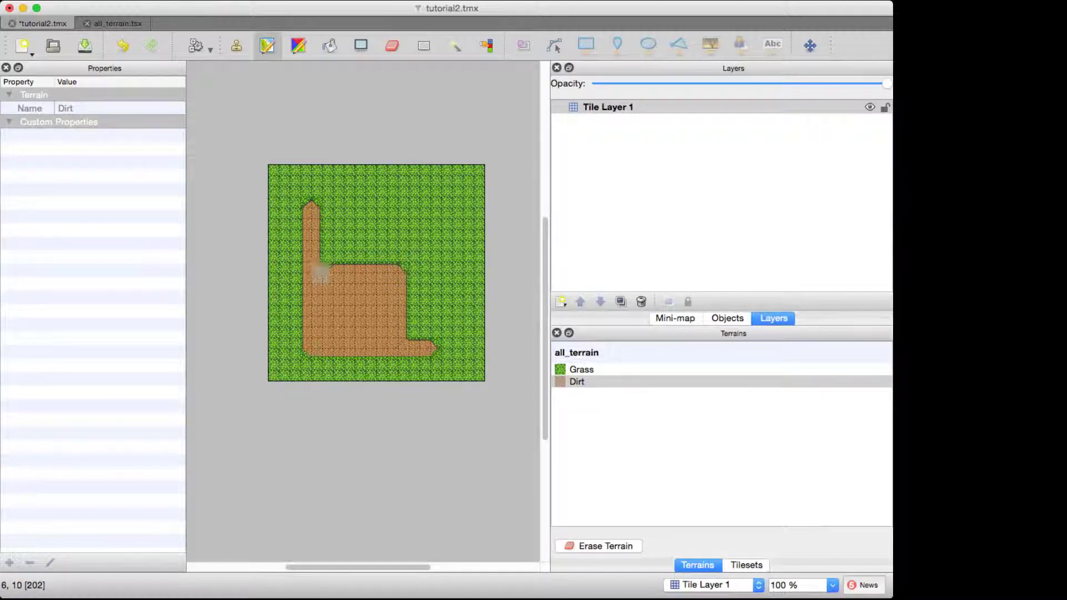
pyautogui.click(322, 273)
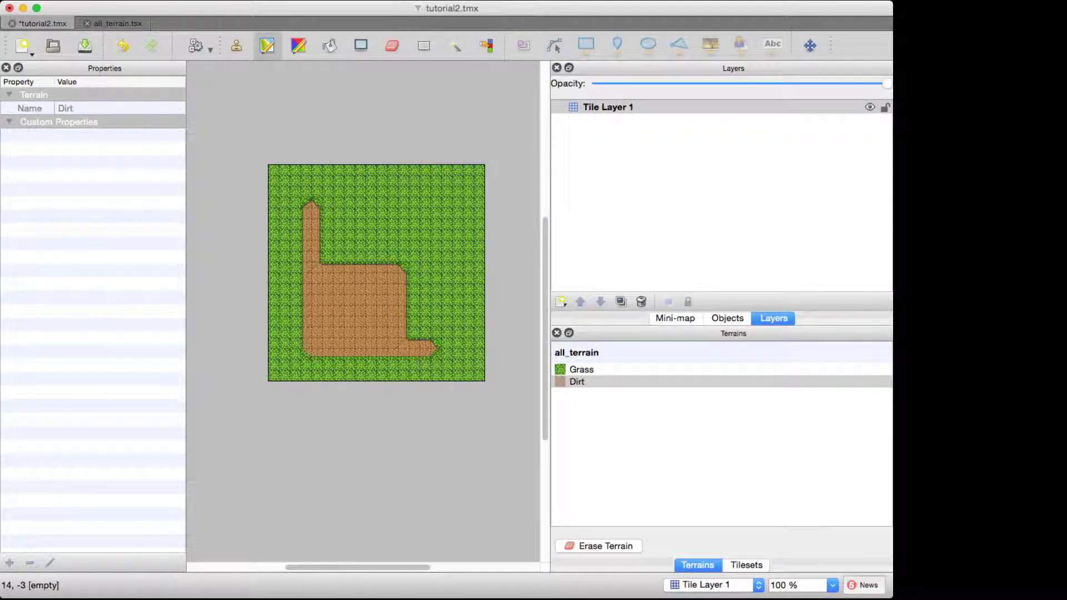
# - Undo the Dirt strokes and the grass fill on Tile Layer 1
pyautogui.press('super+z')
pyautogui.press('super+z')
pyautogui.press('super+z')
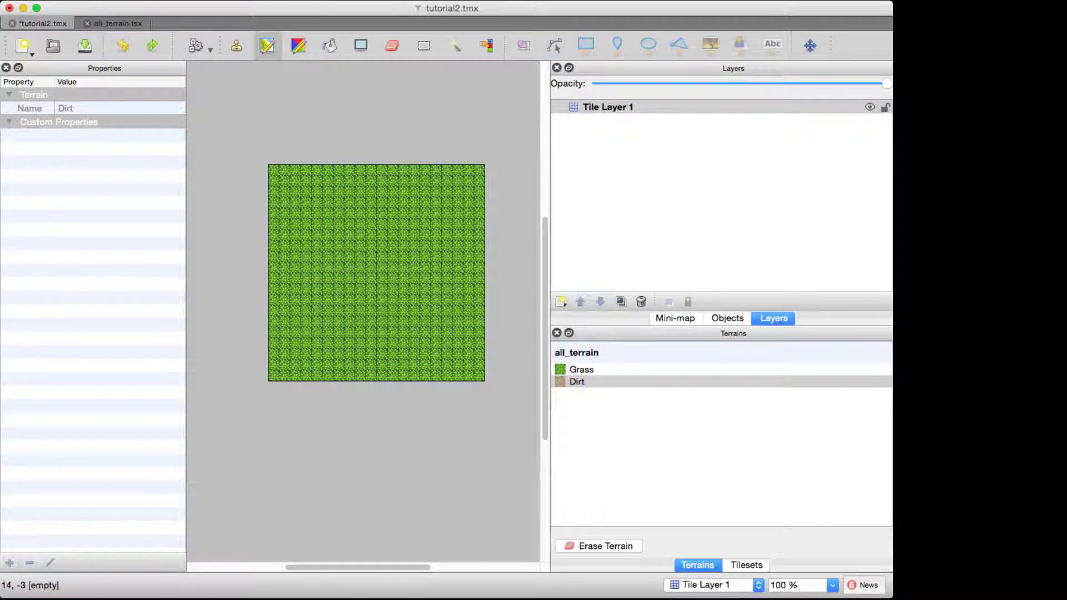
pyautogui.press('super+z')
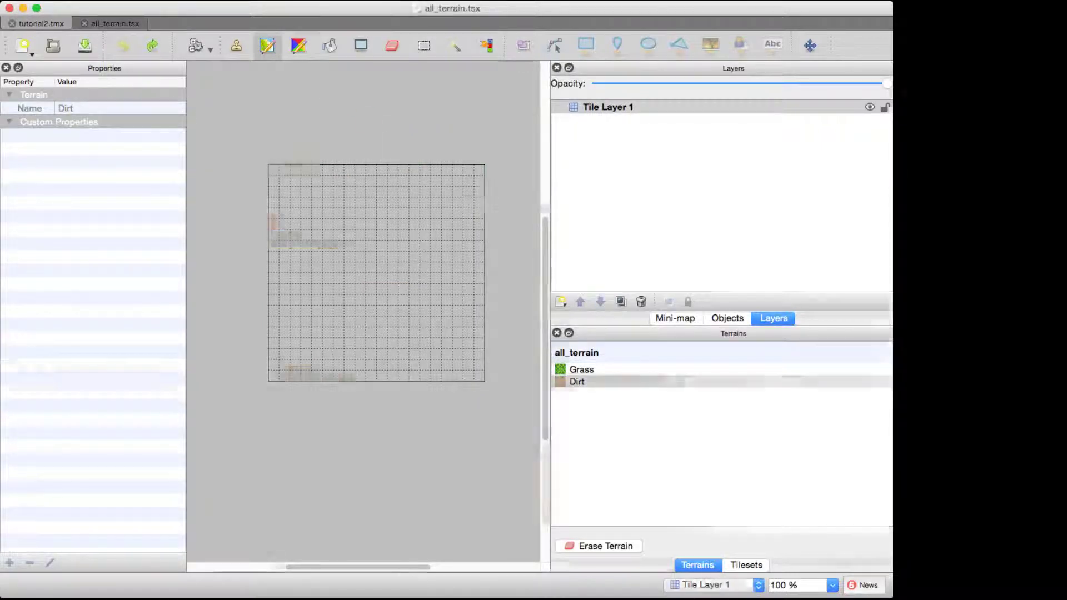
# - In the all_terrain tileset, mark all grass and flower variant tiles in the top three green rows as Grass and save
pyautogui.click(117, 24)
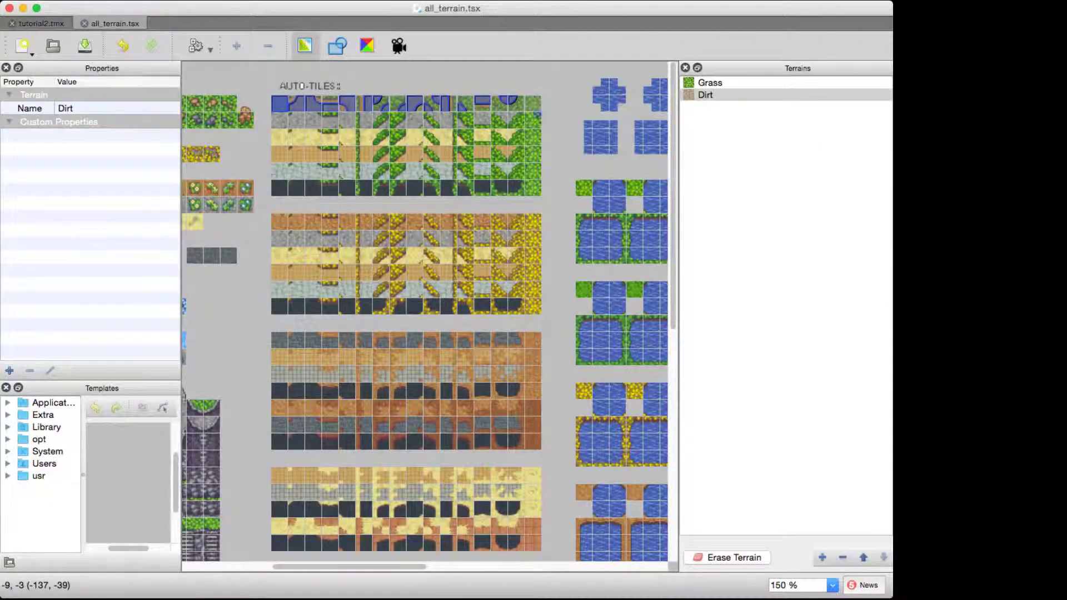
pyautogui.click(710, 83)
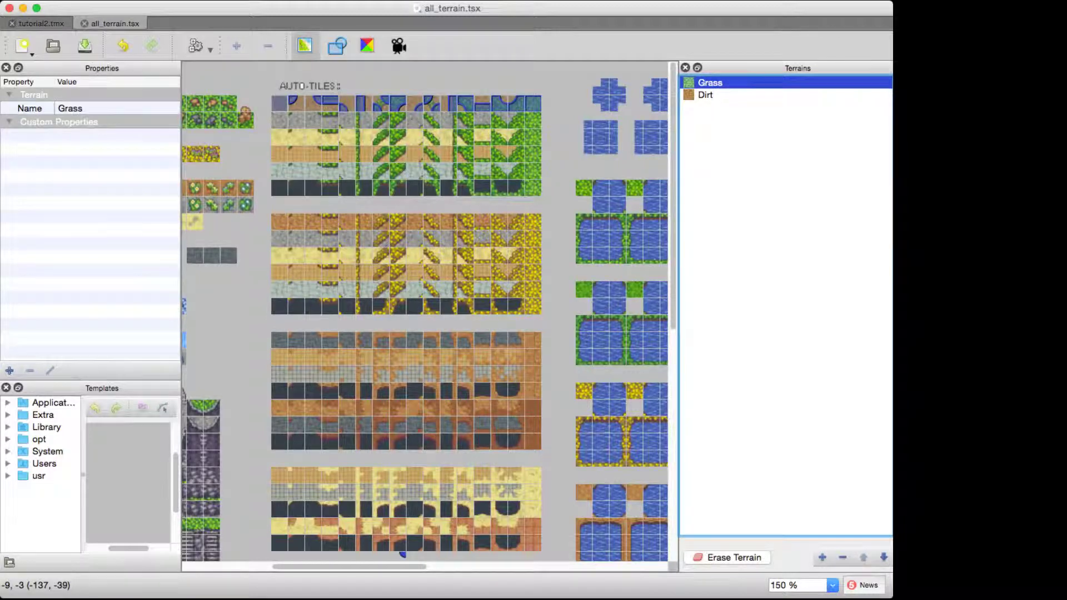
pyautogui.moveTo(349, 566); pyautogui.dragTo(260, 566)
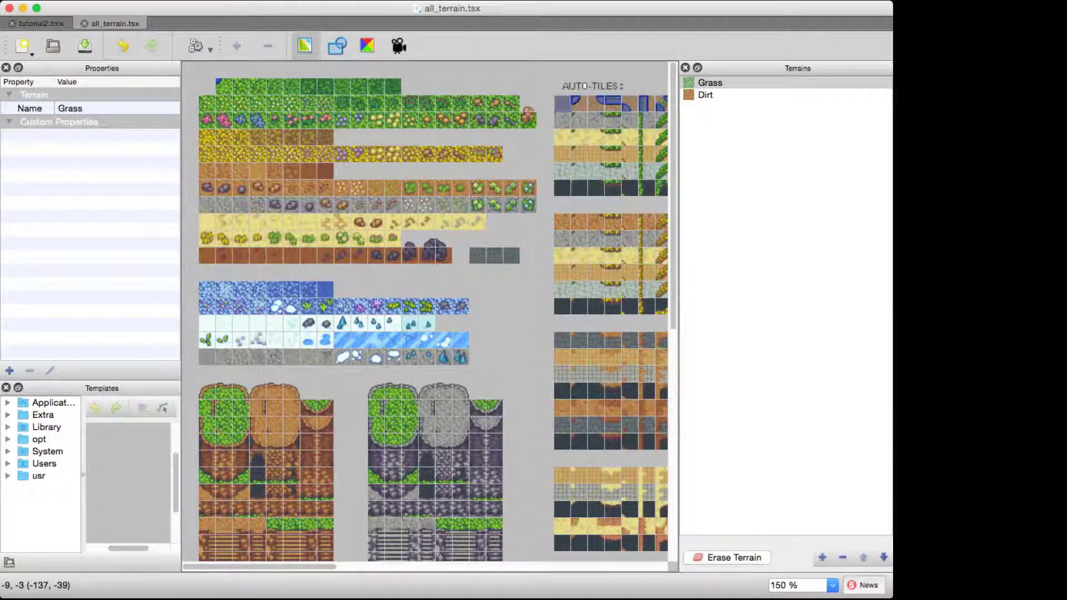
pyautogui.moveTo(219, 82)
pyautogui.mouseDown()
pyautogui.moveTo(397, 85)
pyautogui.moveTo(225, 87)
pyautogui.moveTo(207, 100)
pyautogui.moveTo(512, 101)
pyautogui.moveTo(524, 116)
pyautogui.moveTo(508, 105)
pyautogui.moveTo(203, 112)
pyautogui.moveTo(219, 117)
pyautogui.moveTo(530, 121)
pyautogui.moveTo(203, 125)
pyautogui.moveTo(253, 124)
pyautogui.mouseUp()
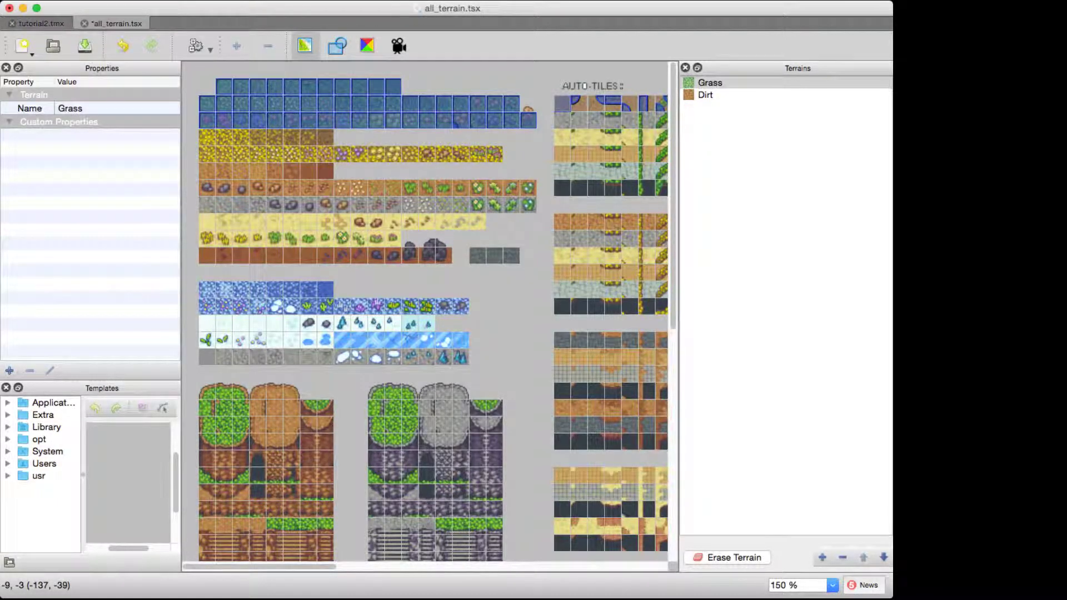
pyautogui.press('super+s')
# - Set the probability of the first three tiles in the top grass row to 0.25
pyautogui.click(338, 46)
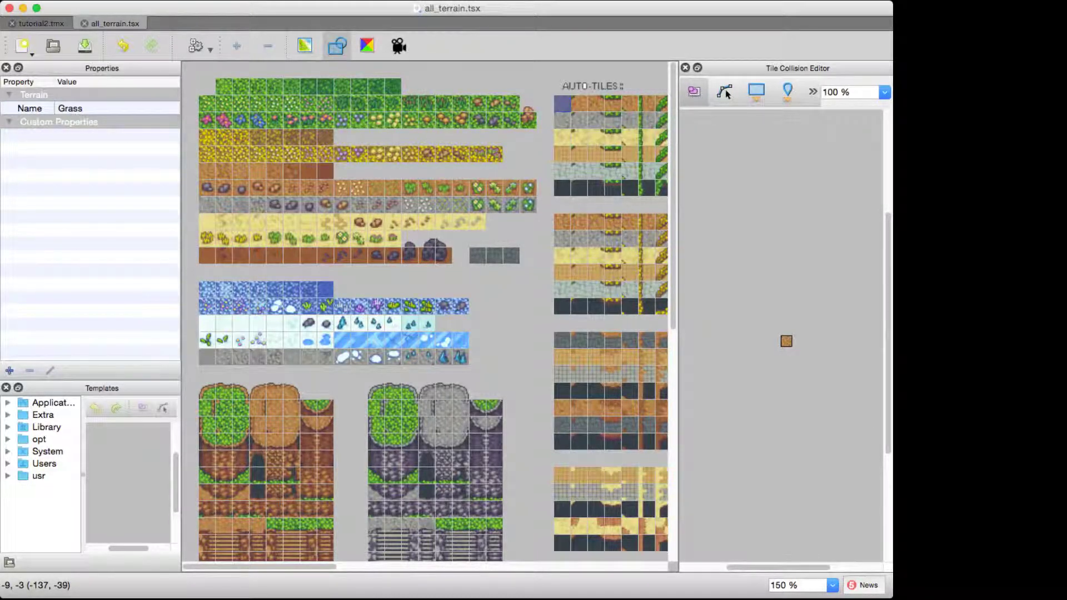
pyautogui.moveTo(224, 87); pyautogui.dragTo(257, 87)
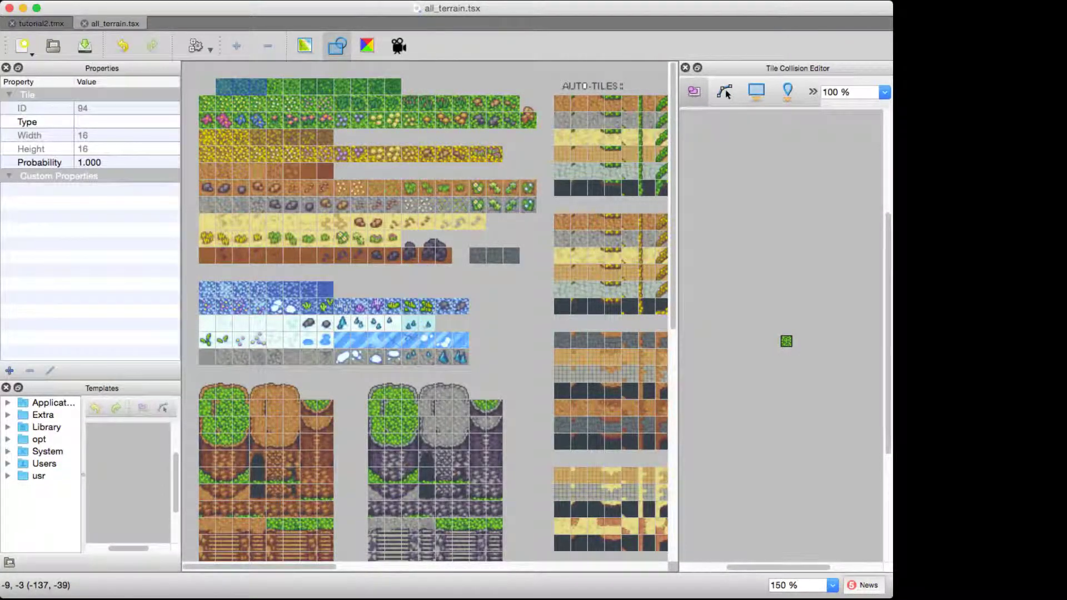
pyautogui.click(120, 162)
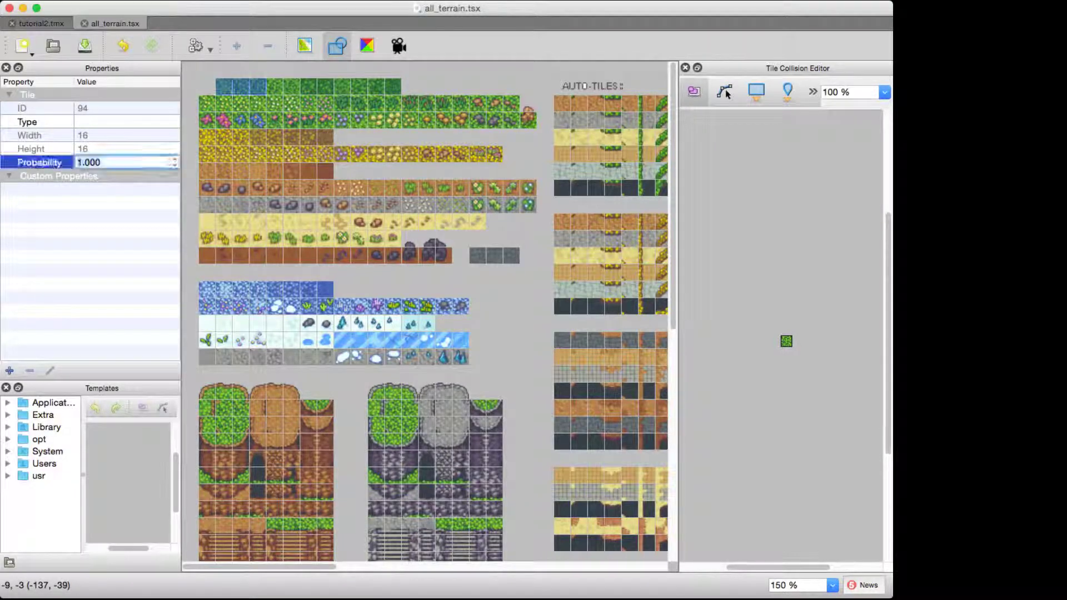
pyautogui.write('0.')
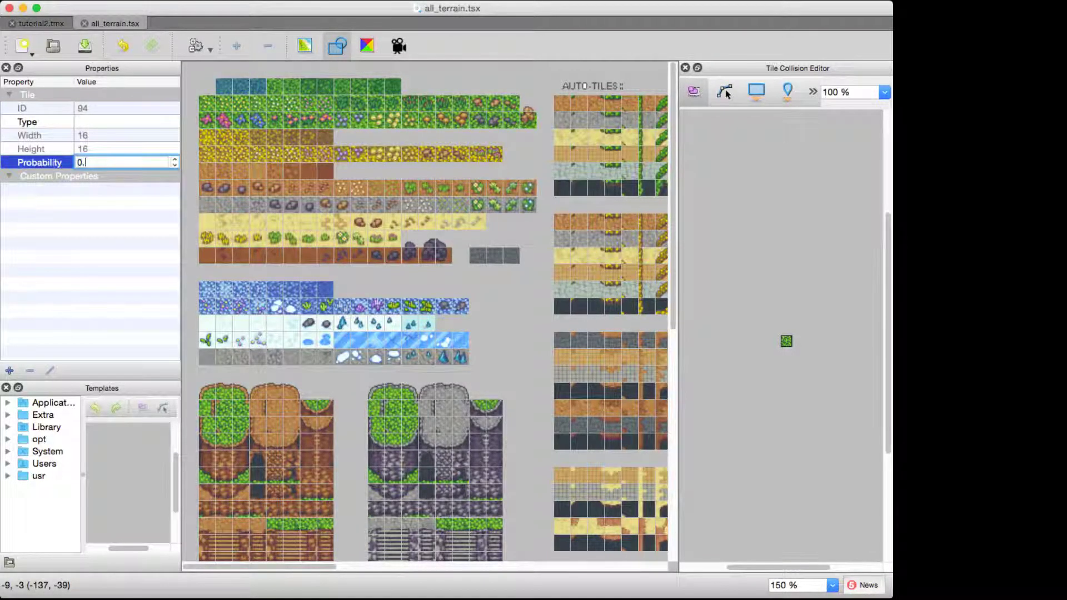
pyautogui.write('25')
pyautogui.press('Return')
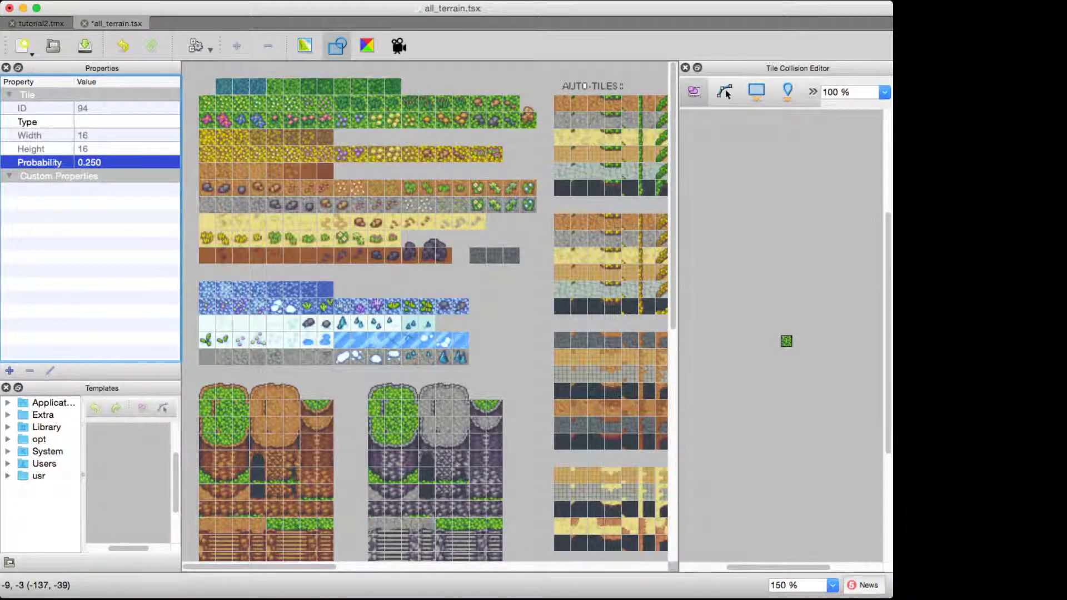
pyautogui.click(257, 86)
pyautogui.click(224, 86)
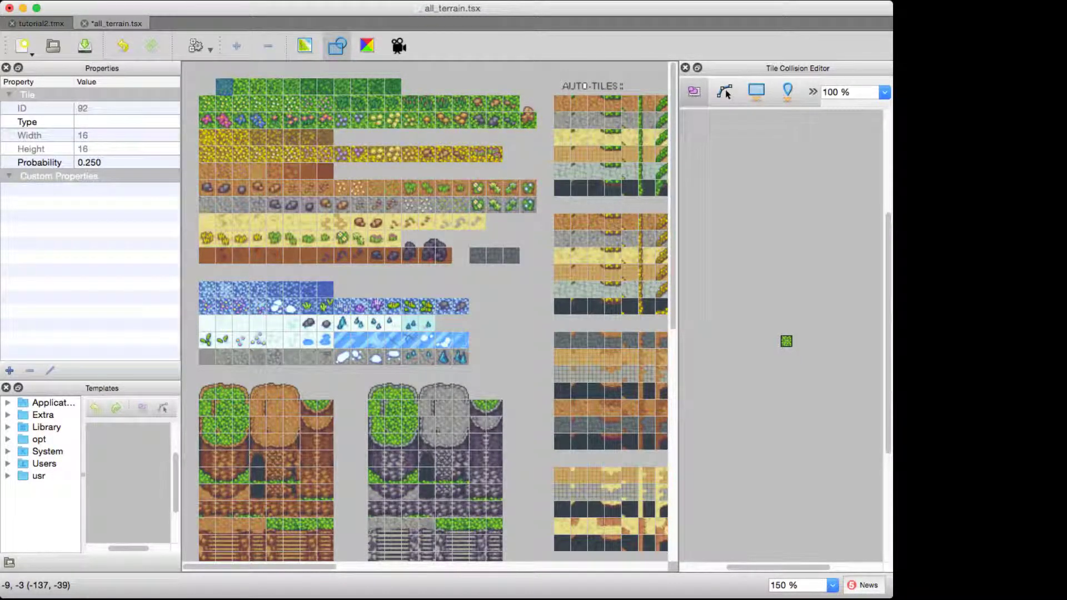
# - Set the probability of the fourth tile in the top grass row to 0.05
pyautogui.click(274, 86)
pyautogui.click(121, 163)
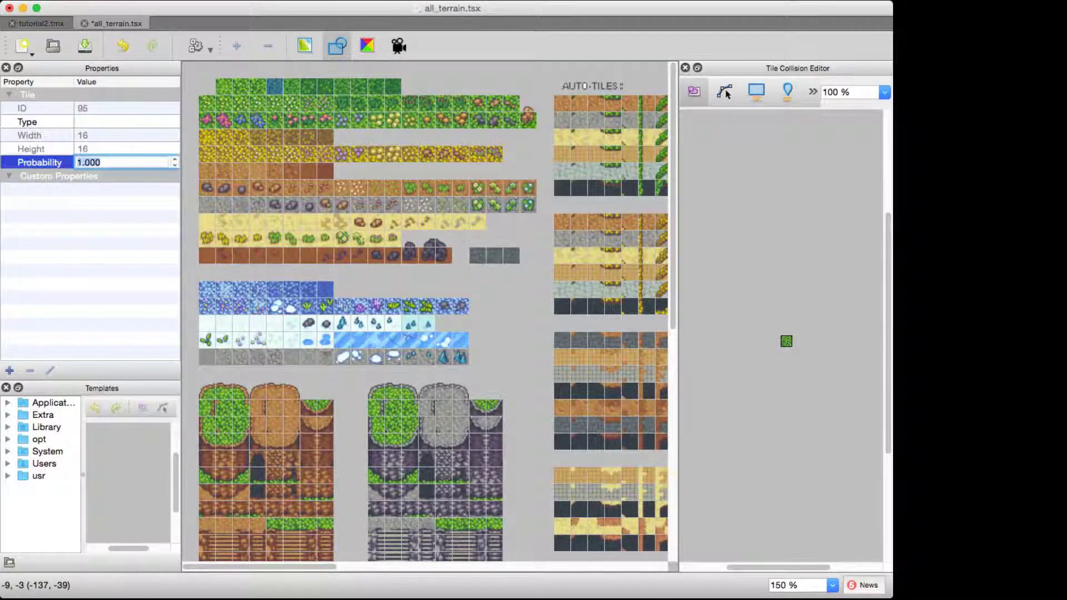
pyautogui.write('0.05')
pyautogui.press('Return')
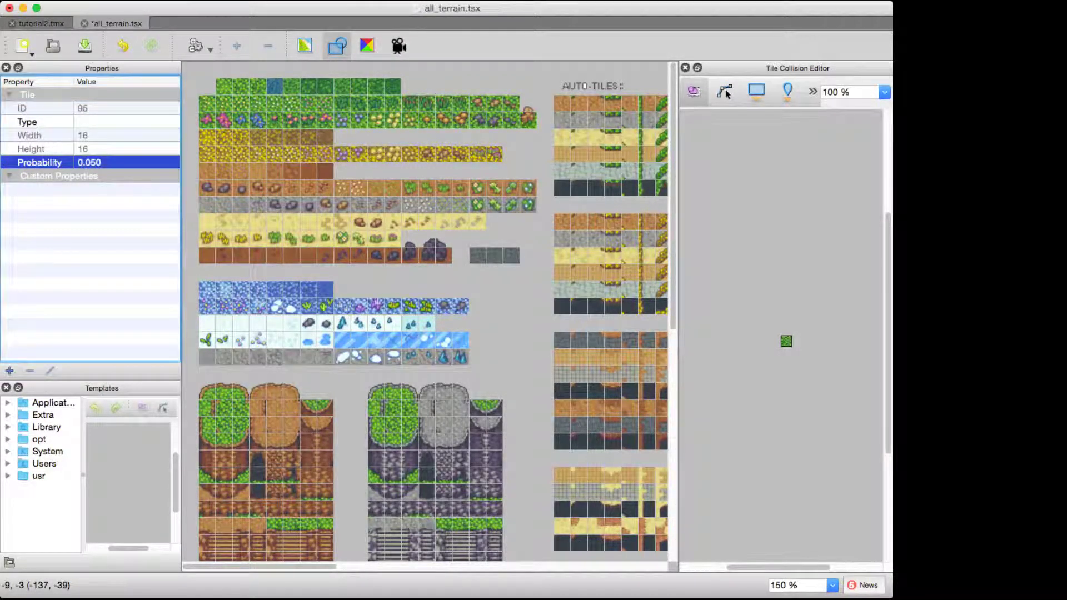
# - Set the probability of the last seven tiles in the top grass row to 0
pyautogui.click(292, 86)
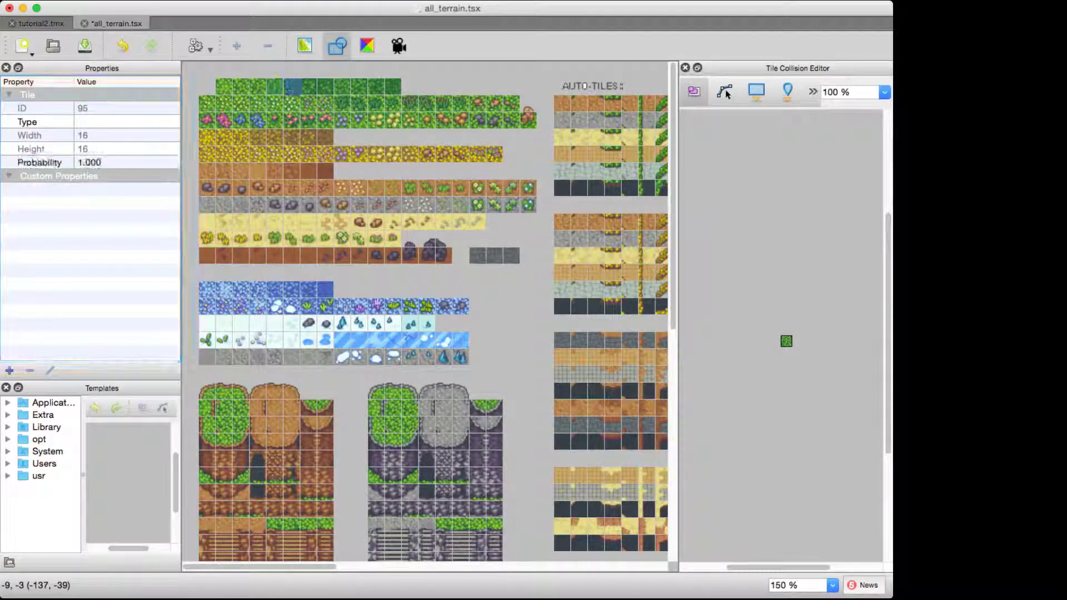
pyautogui.moveTo(292, 86); pyautogui.dragTo(392, 86)
pyautogui.click(121, 162)
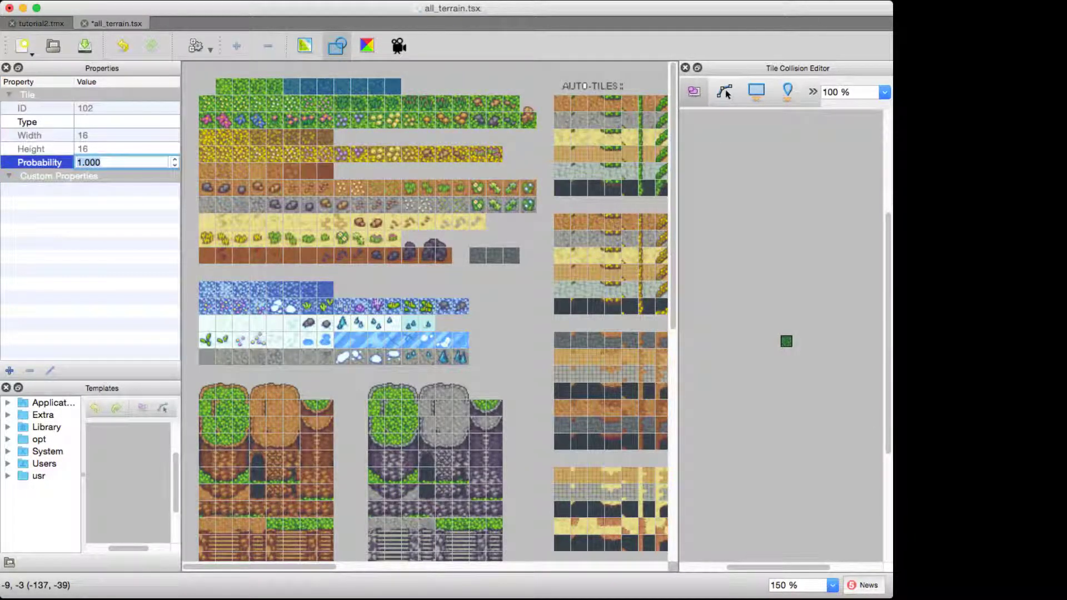
pyautogui.write('0.')
pyautogui.press('Return')
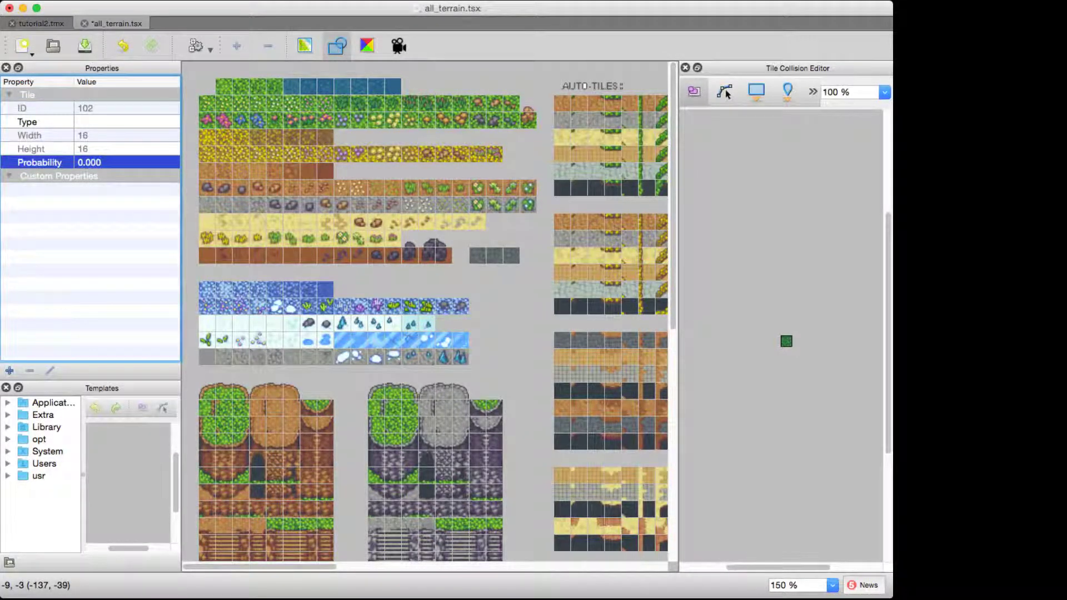
pyautogui.click(291, 86)
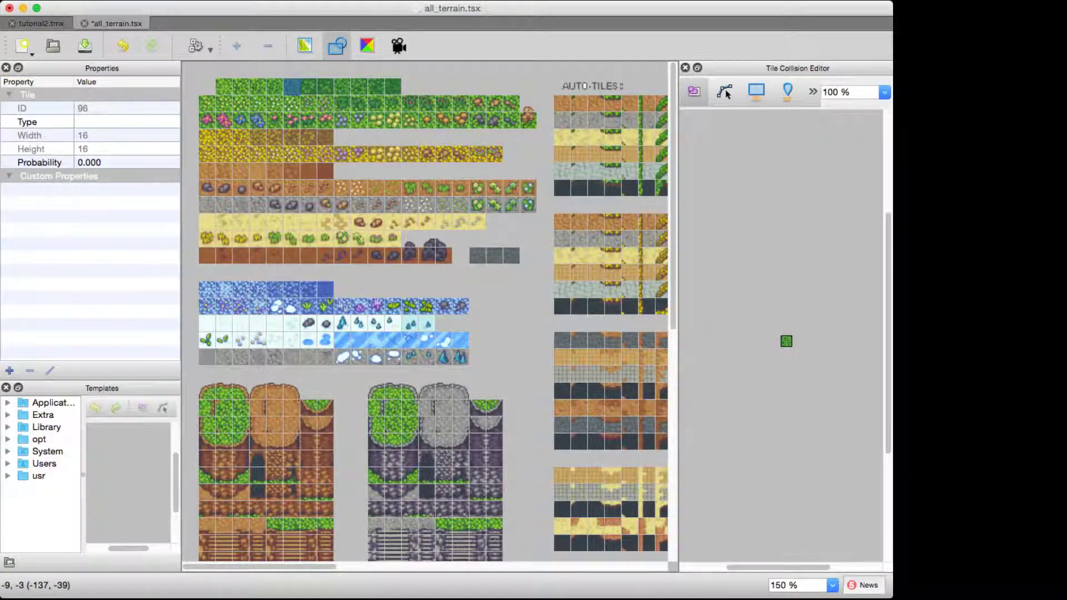
# - Set the probability of all tiles in the second and third grass rows, including the last flower tile, to 0.002 and save the tileset
pyautogui.moveTo(206, 103); pyautogui.dragTo(516, 119)
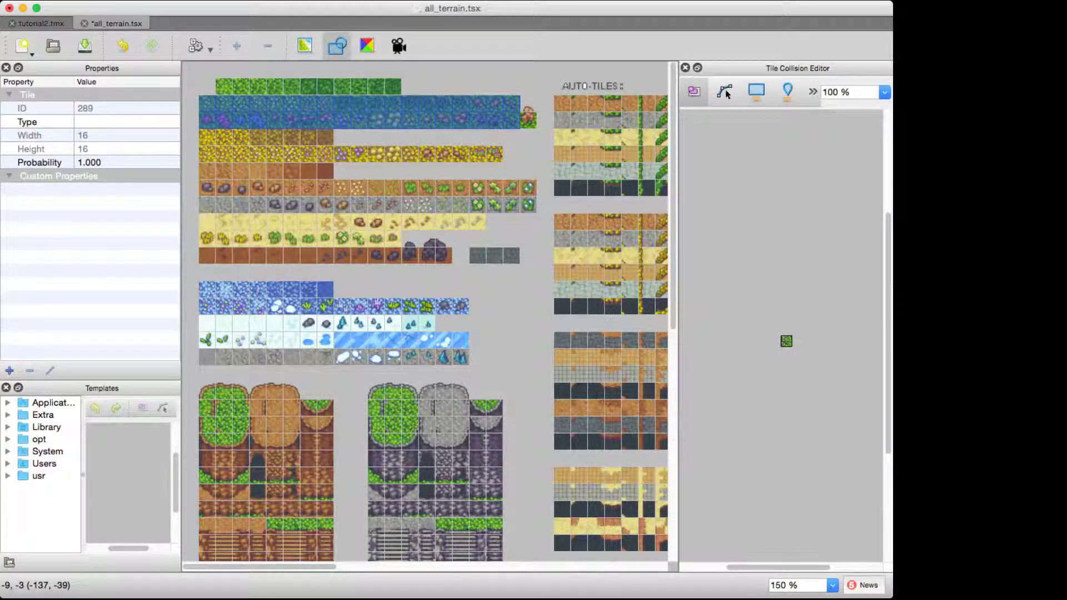
pyautogui.keyDown('super'); pyautogui.click(528, 119); pyautogui.keyUp('super')
pyautogui.click(122, 162)
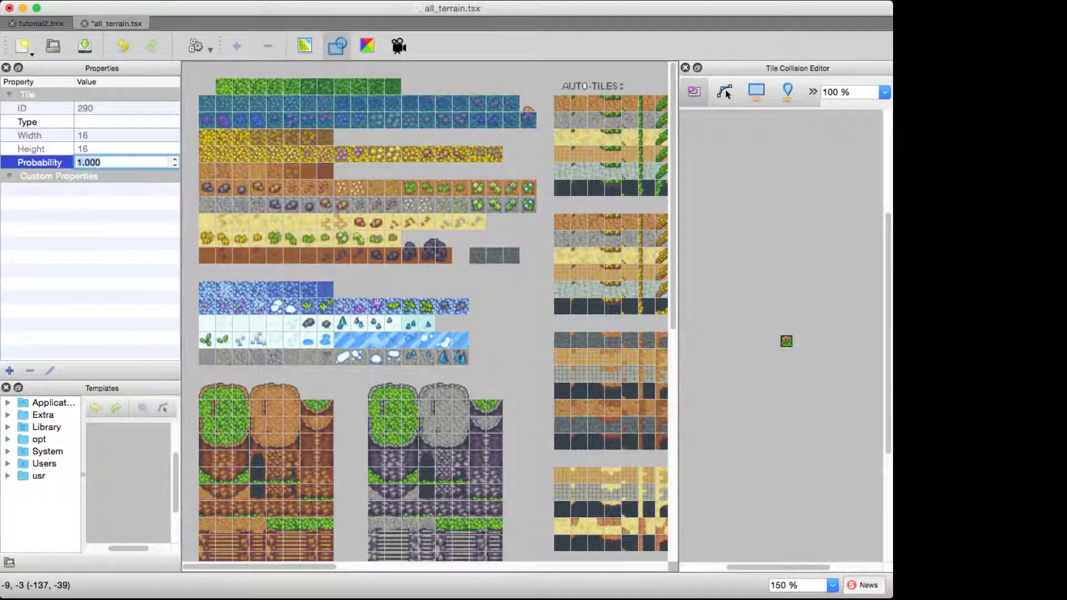
pyautogui.write('0.002')
pyautogui.press('Return')
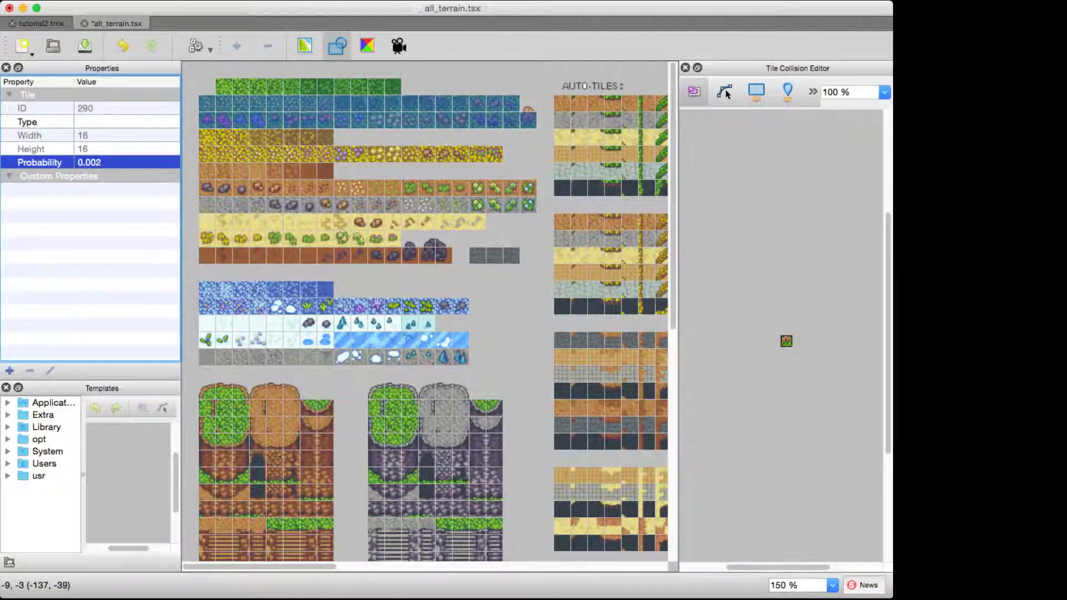
pyautogui.press('super+s')
pyautogui.click(258, 103)
pyautogui.click(360, 121)
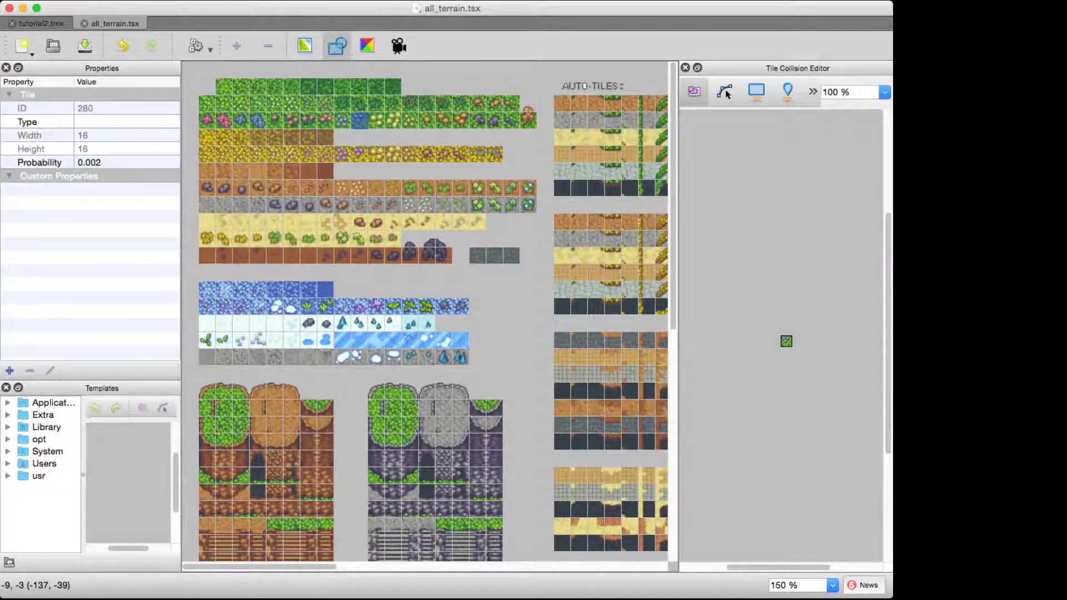
pyautogui.click(225, 87)
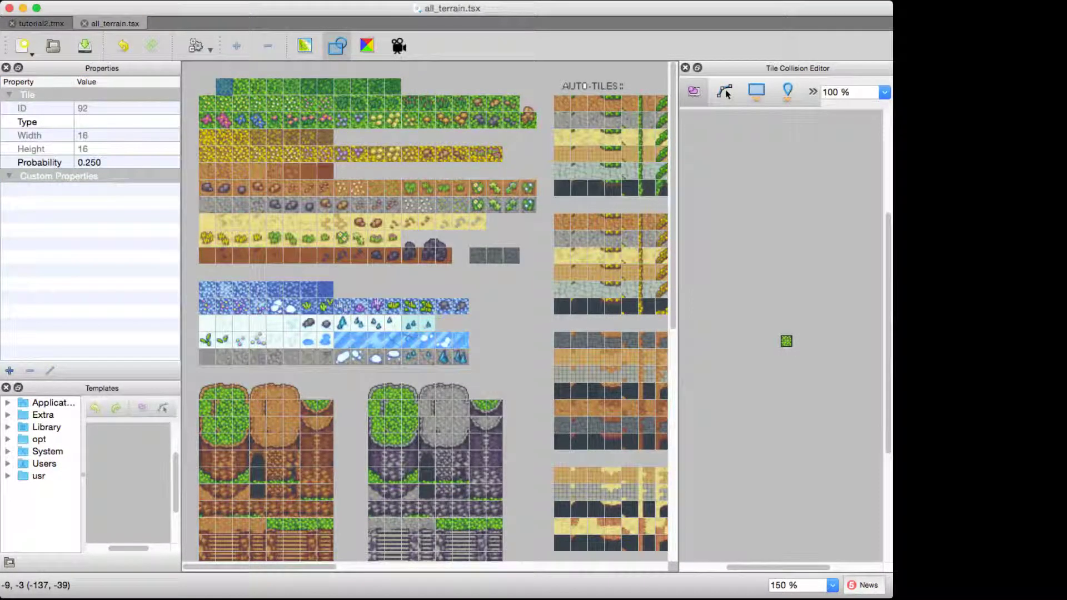
pyautogui.click(275, 87)
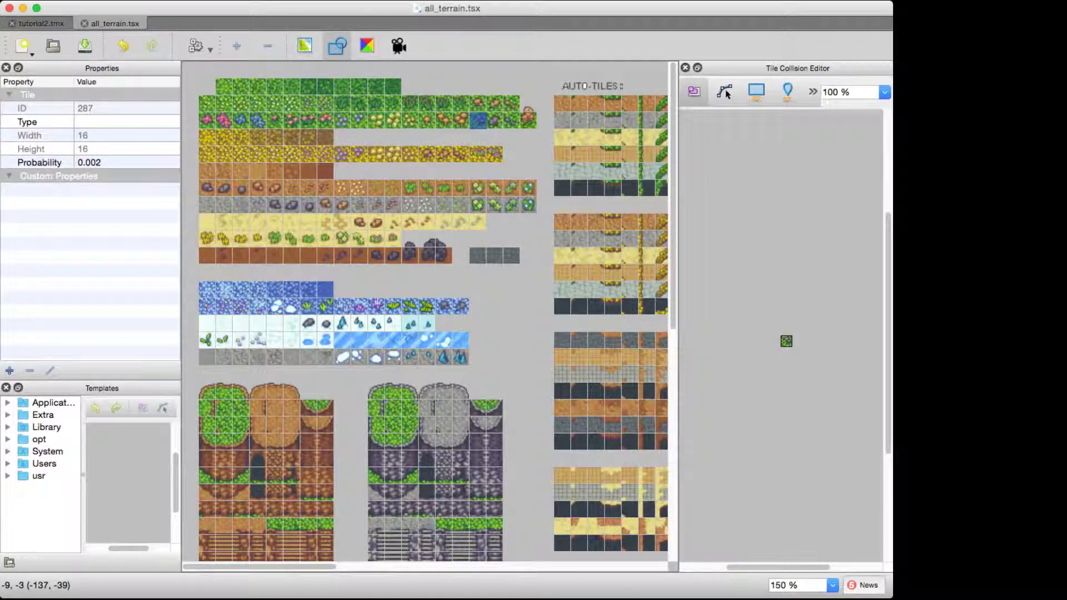
# - Try to fill the tutorial2.tmx map with the Grass terrain using Bucket Fill
pyautogui.click(42, 23)
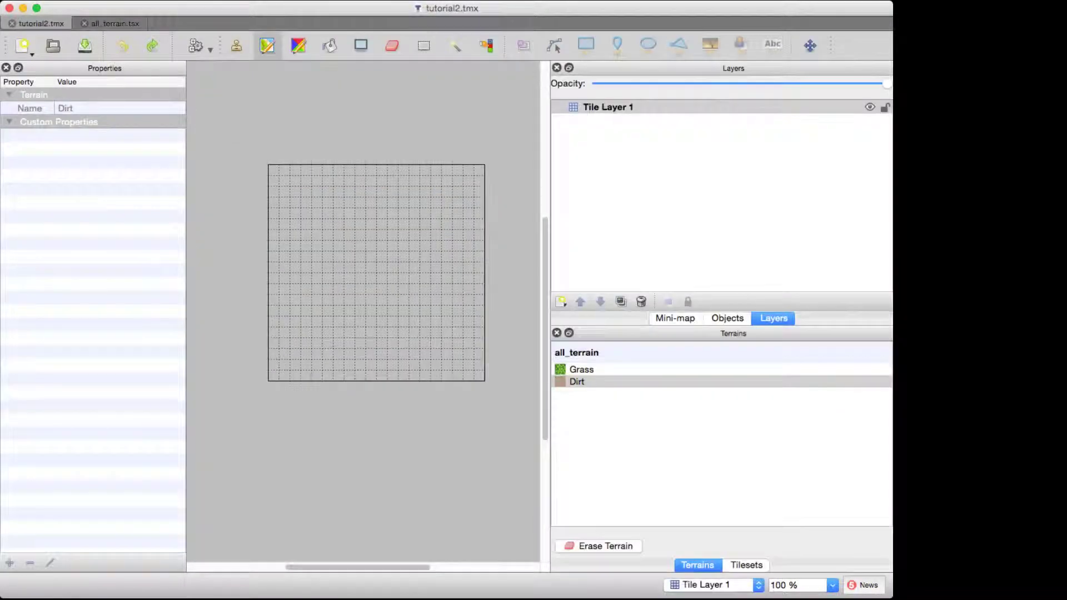
pyautogui.click(581, 369)
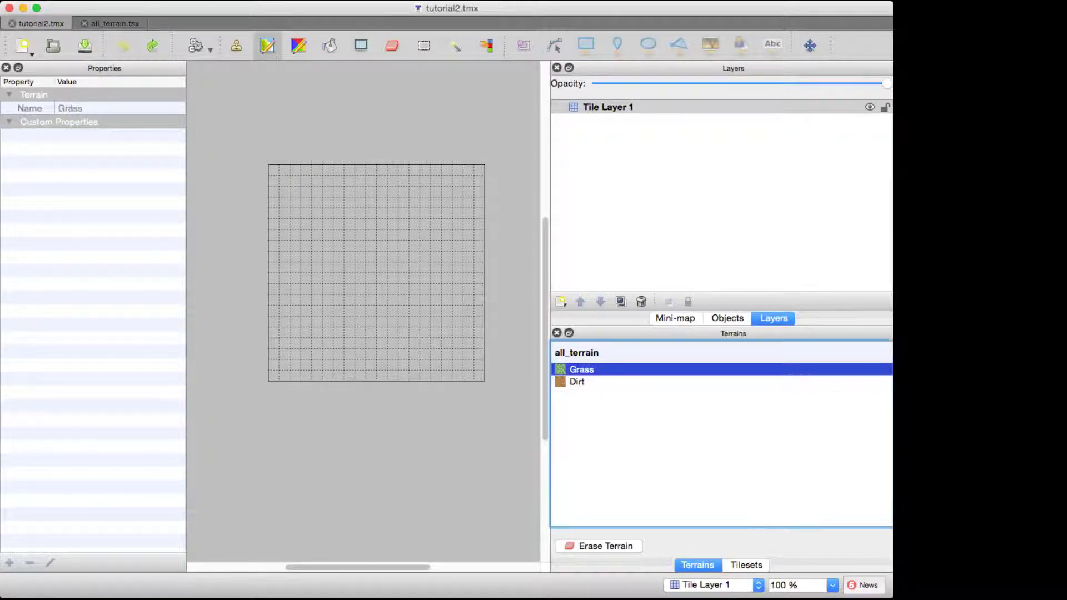
pyautogui.click(330, 46)
pyautogui.click(329, 175)
pyautogui.press('super+z')
pyautogui.press('t')
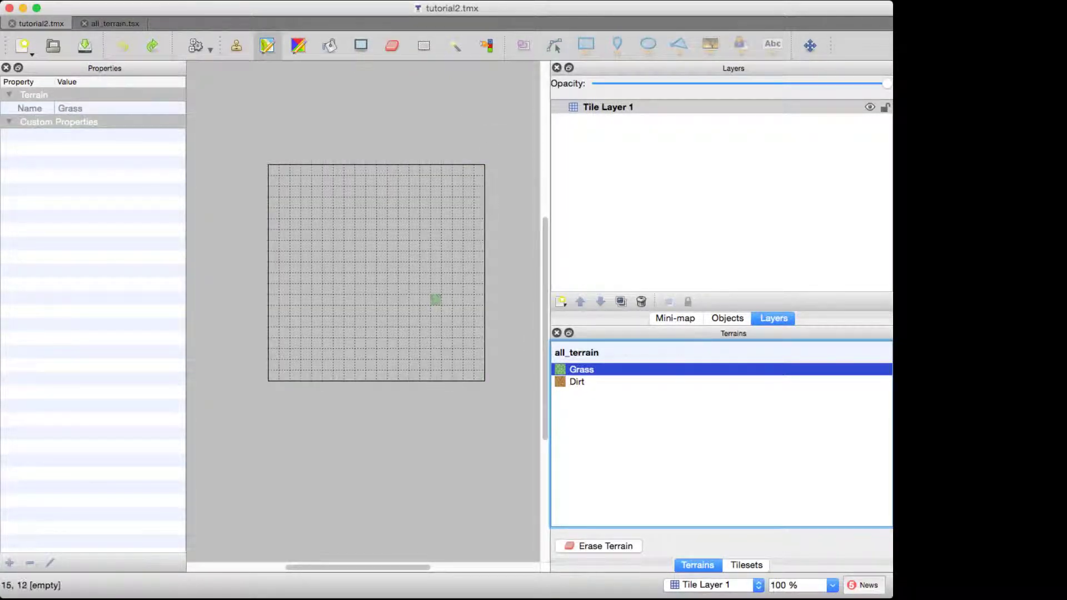
pyautogui.press('f')
pyautogui.click(398, 311)
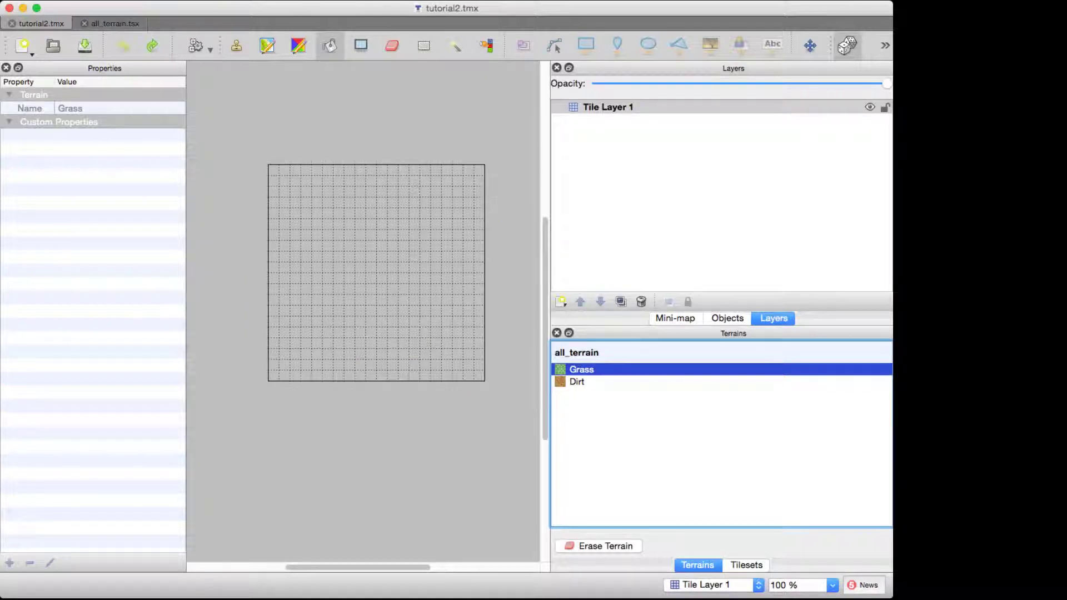
# - Randomly fill the whole tutorial2.tmx map from the three grass and flower rows plus the plain grass auto-tile of the all_terrain tileset
pyautogui.click(746, 565)
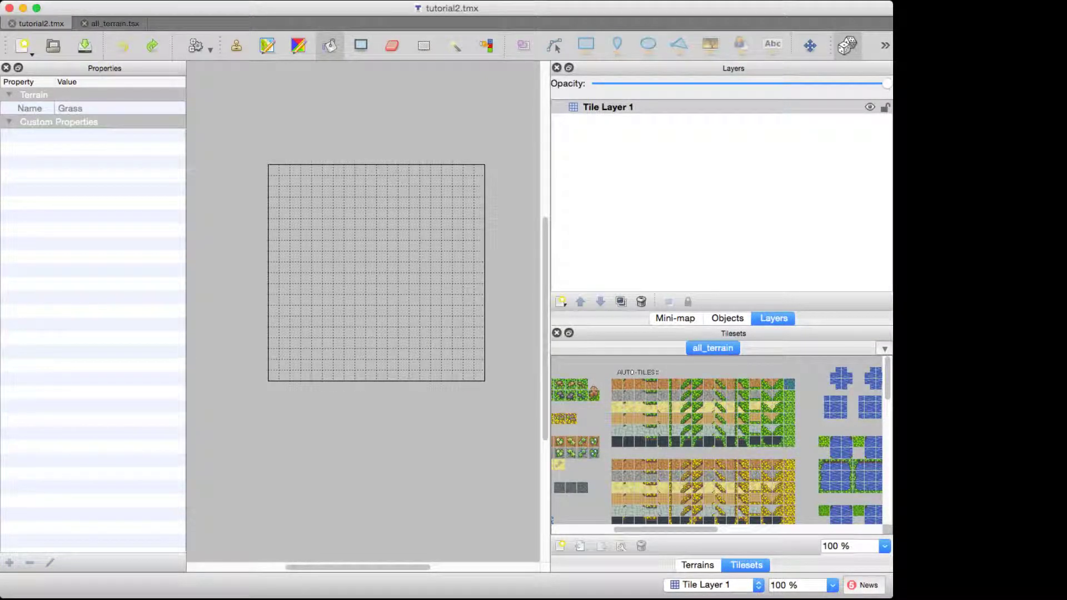
pyautogui.hscroll(-5, 717, 445)
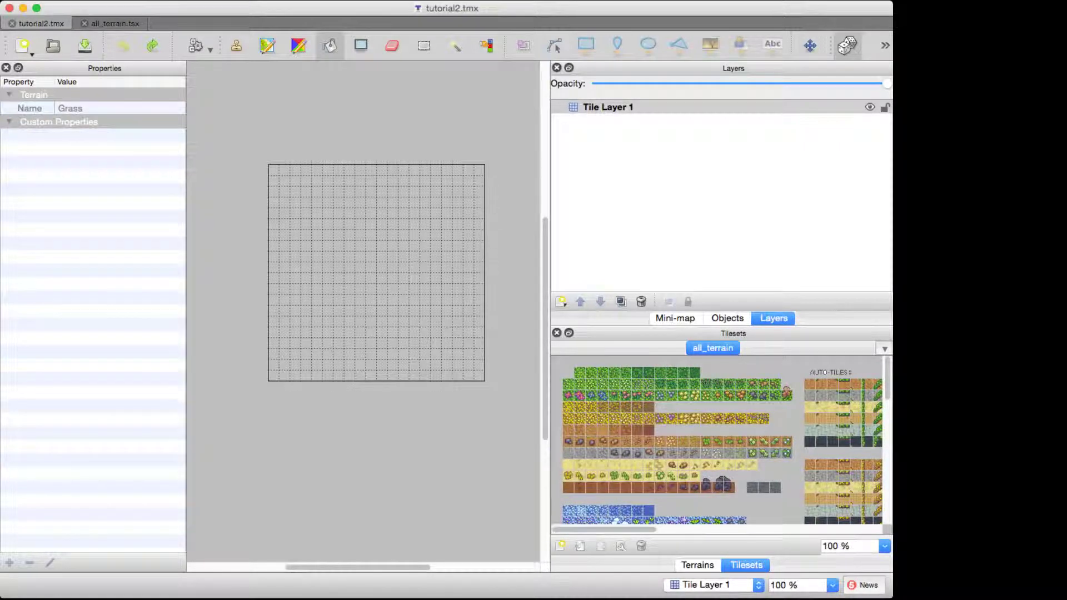
pyautogui.moveTo(580, 372); pyautogui.dragTo(698, 385)
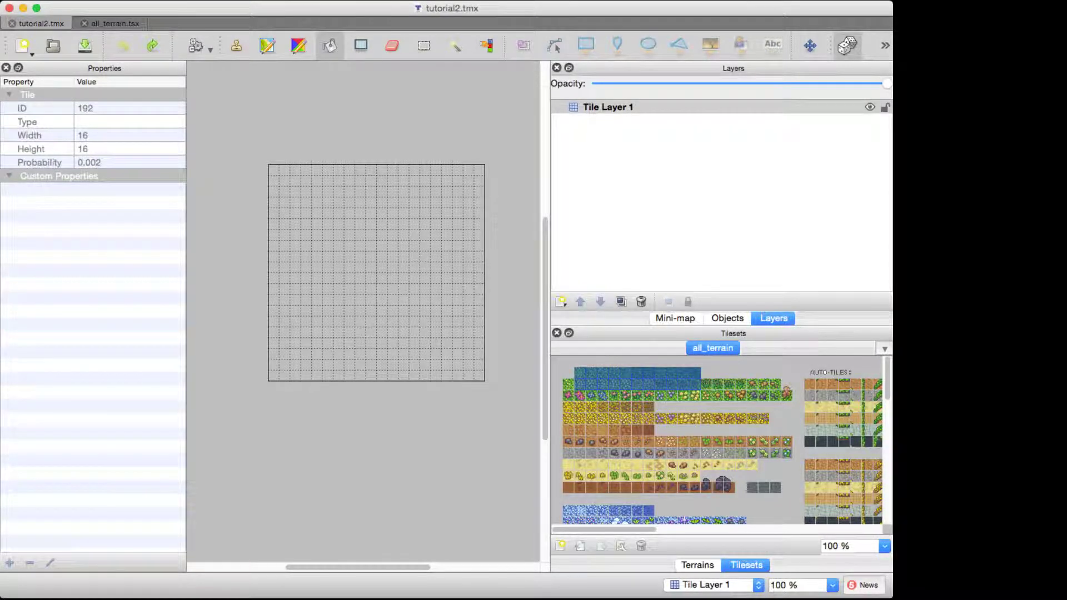
pyautogui.keyDown('super'); pyautogui.moveTo(568, 384); pyautogui.dragTo(780, 397); pyautogui.keyUp('super')
pyautogui.moveTo(605, 529); pyautogui.dragTo(672, 529)
pyautogui.keyDown('super'); pyautogui.click(768, 384); pyautogui.keyUp('super')
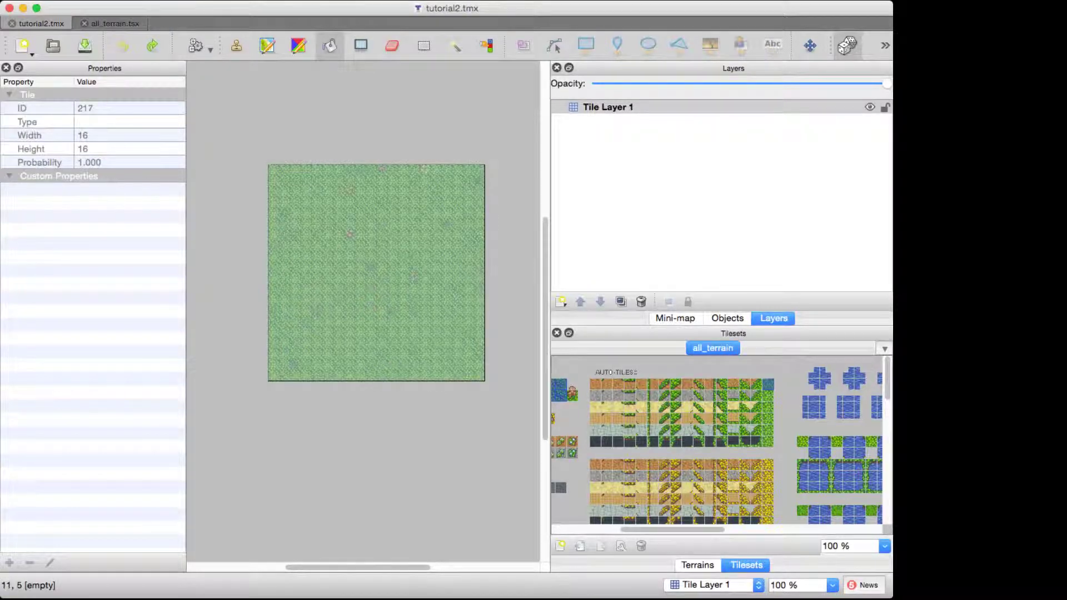
pyautogui.click(344, 240)
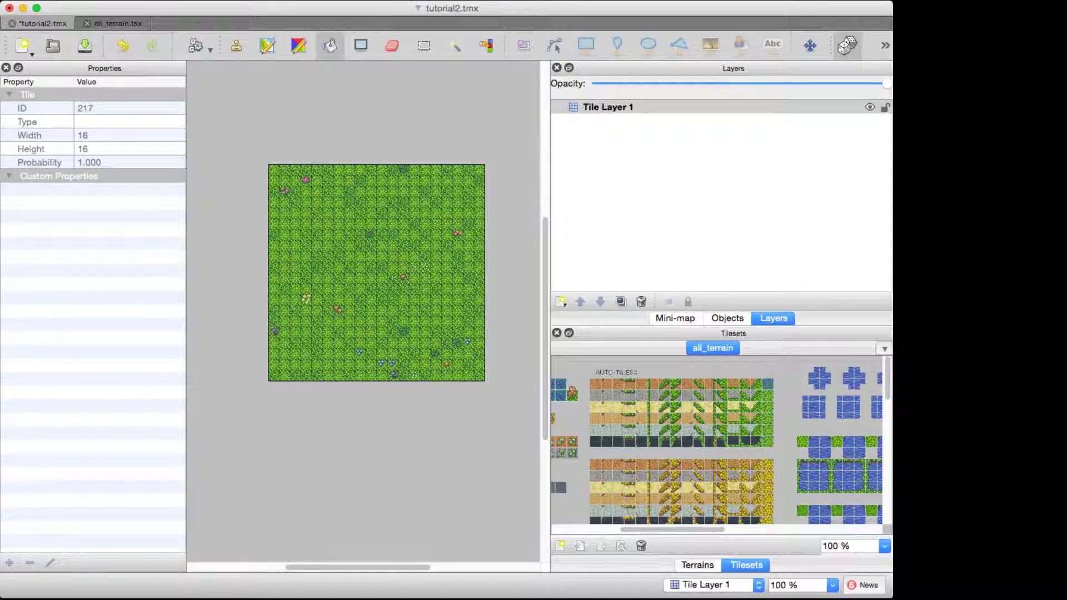
# - Paint a large Dirt patch over the left and central part of the grass map with the Terrain Brush
pyautogui.click(697, 564)
pyautogui.click(577, 382)
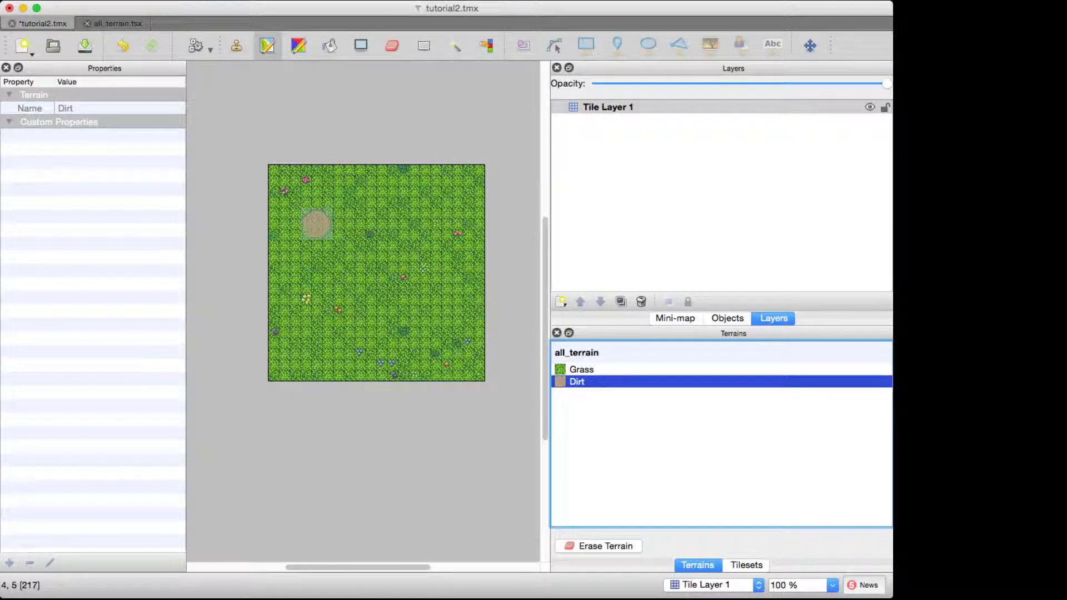
pyautogui.moveTo(317, 226)
pyautogui.mouseDown()
pyautogui.moveTo(317, 333)
pyautogui.moveTo(433, 333)
pyautogui.moveTo(408, 259)
pyautogui.moveTo(347, 263)
pyautogui.moveTo(338, 300)
pyautogui.moveTo(382, 300)
pyautogui.moveTo(364, 285)
pyautogui.mouseUp()
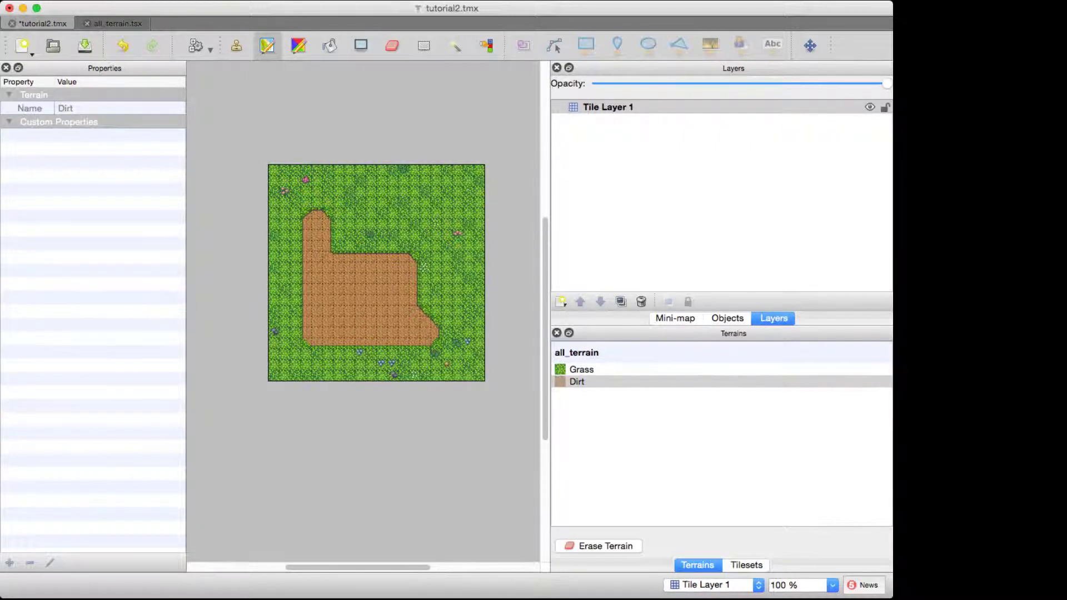
# - In the all_terrain tileset, mark the grass tile, inner corners and outer border of the first grass-edged pond block as Grass
pyautogui.hotkey('ctrl', 'Tab')
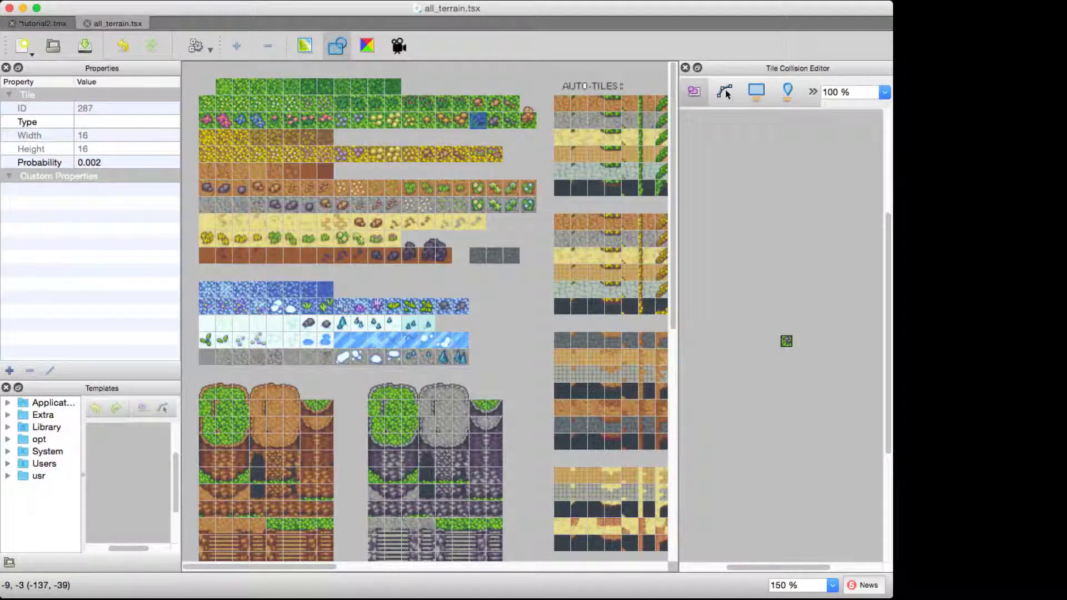
pyautogui.hscroll(15, 425, 317)
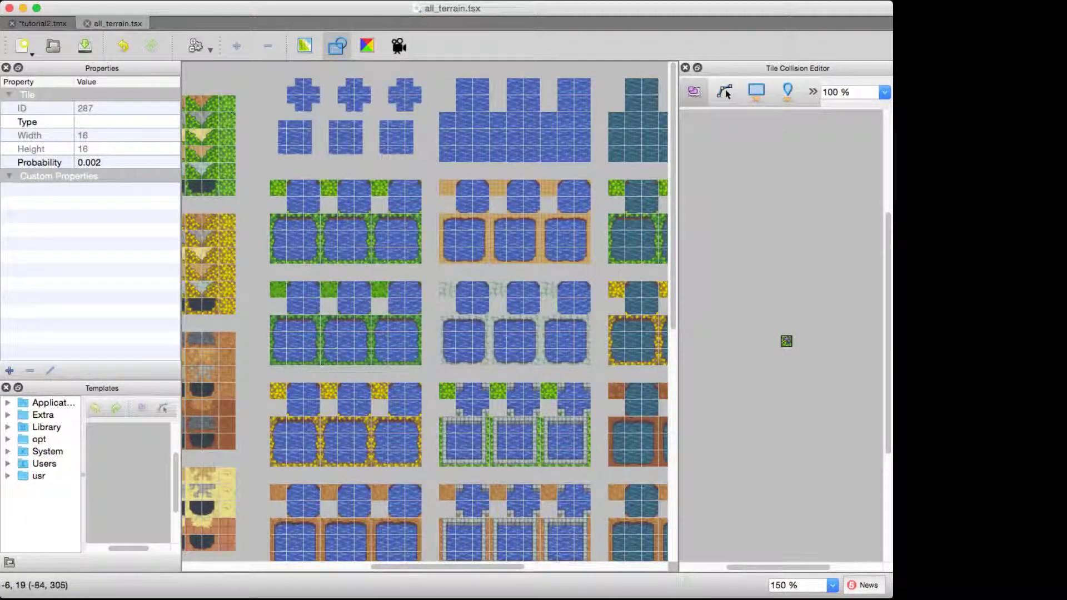
pyautogui.click(304, 46)
pyautogui.click(305, 46)
pyautogui.click(710, 82)
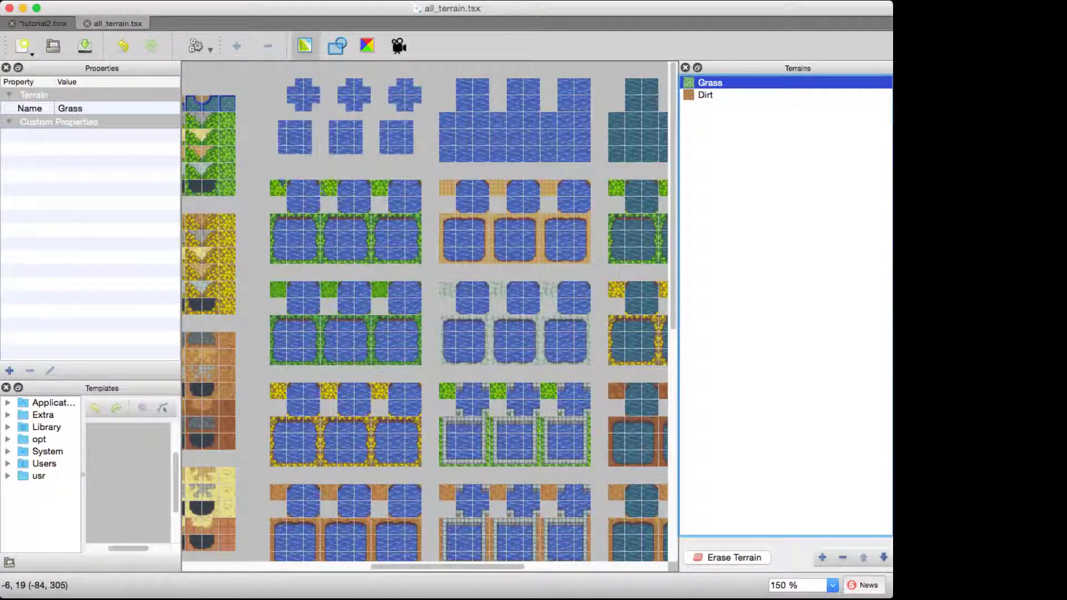
pyautogui.click(283, 183)
pyautogui.moveTo(282, 184); pyautogui.dragTo(283, 193)
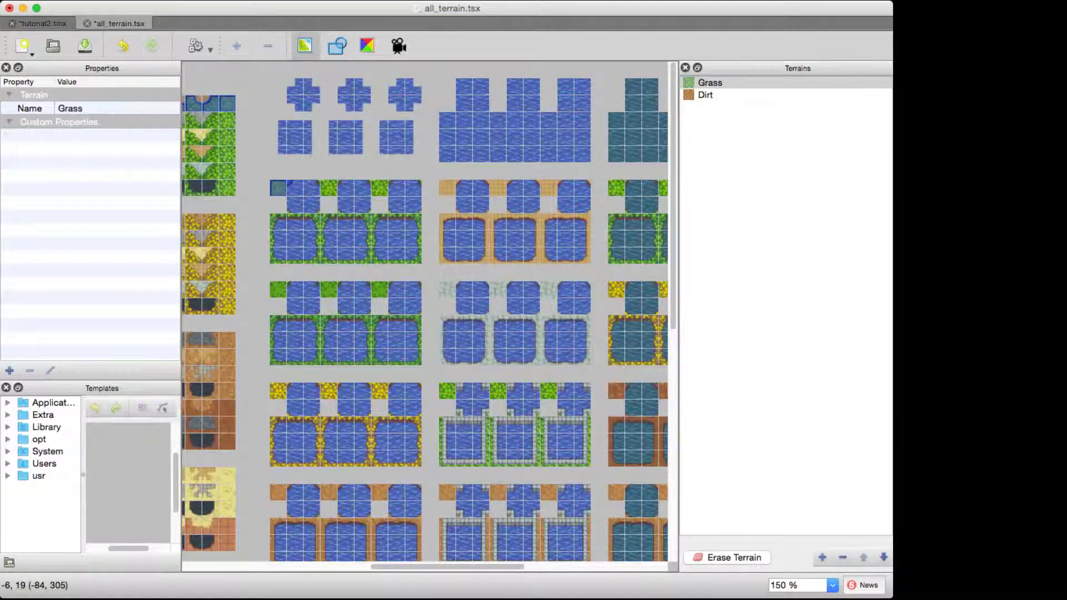
pyautogui.click(291, 184)
pyautogui.click(317, 184)
pyautogui.click(317, 209)
pyautogui.moveTo(274, 243)
pyautogui.mouseDown()
pyautogui.moveTo(274, 260)
pyautogui.moveTo(317, 259)
pyautogui.moveTo(315, 216)
pyautogui.moveTo(289, 217)
pyautogui.mouseUp()
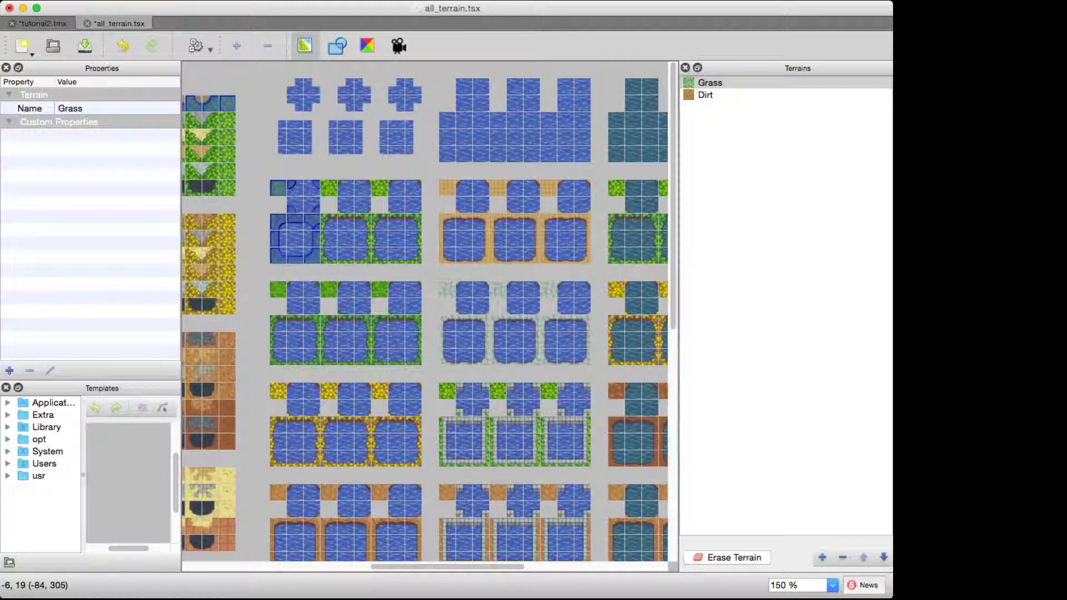
# - Add a terrain named Water with the plain water tile at the pond's center as its image
pyautogui.click(337, 46)
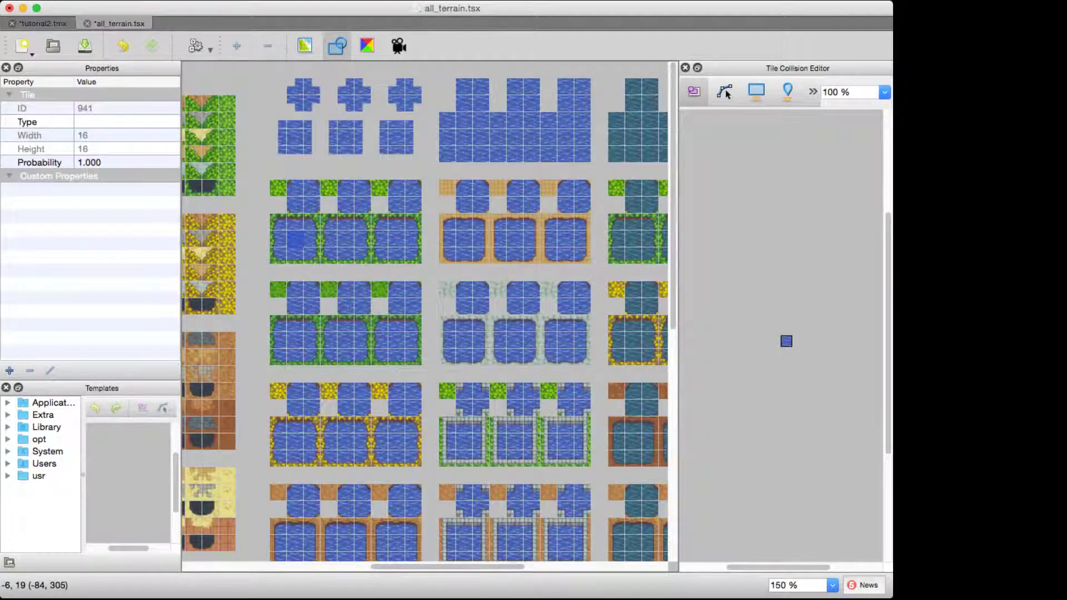
pyautogui.click(304, 46)
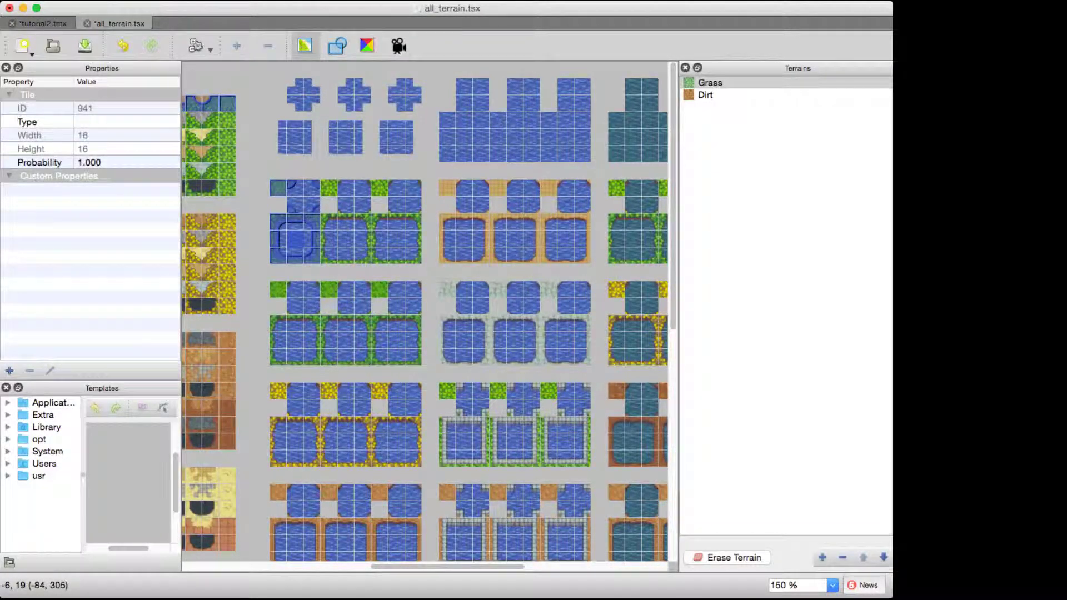
pyautogui.click(822, 557)
pyautogui.write('Water')
pyautogui.press('Return')
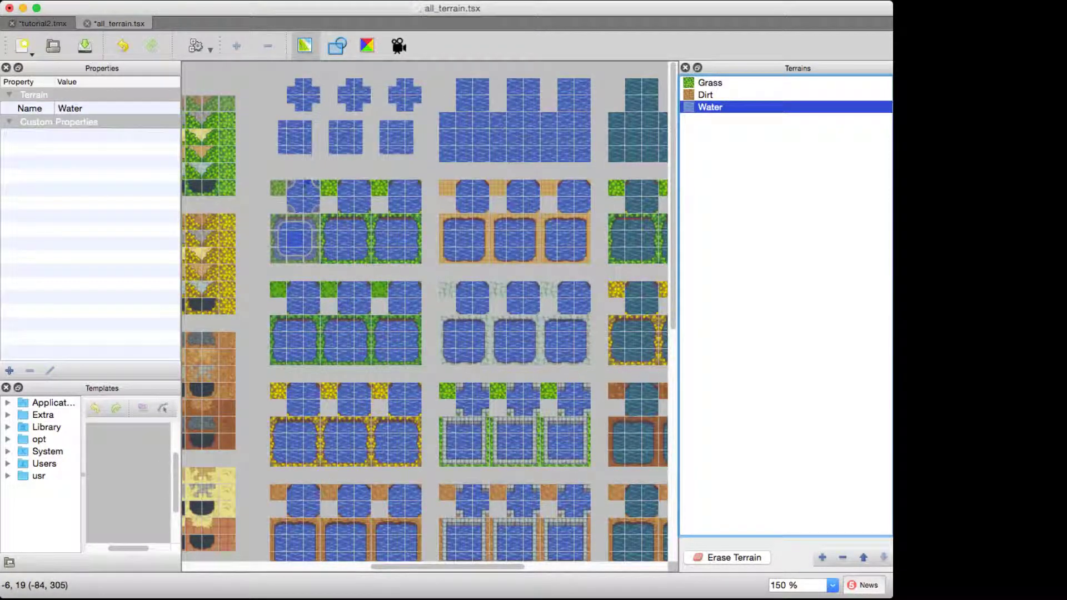
# - Mark the water portions of the first grass-edged pond block as Water and save the tileset
pyautogui.moveTo(307, 184)
pyautogui.mouseDown()
pyautogui.moveTo(313, 209)
pyautogui.moveTo(293, 203)
pyautogui.moveTo(295, 186)
pyautogui.mouseUp()
pyautogui.moveTo(291, 234)
pyautogui.mouseDown()
pyautogui.moveTo(282, 226)
pyautogui.moveTo(307, 225)
pyautogui.moveTo(307, 251)
pyautogui.moveTo(287, 254)
pyautogui.moveTo(282, 234)
pyautogui.moveTo(295, 238)
pyautogui.mouseUp()
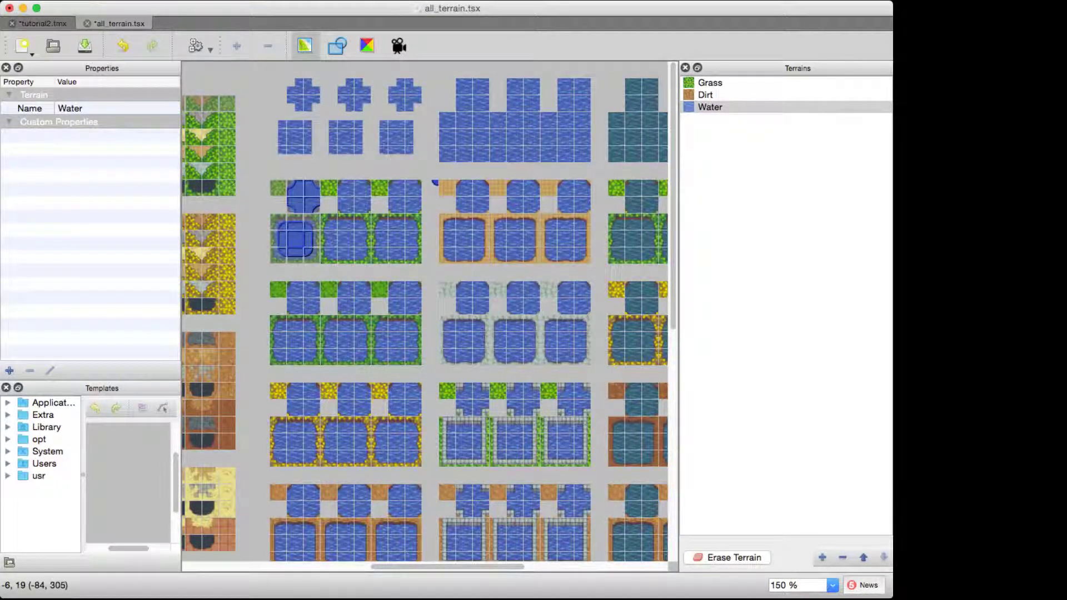
pyautogui.press('super+s')
# - Paint a Water channel on tutorial2.tmx running across the upper grass area and down the map's right side
pyautogui.click(43, 23)
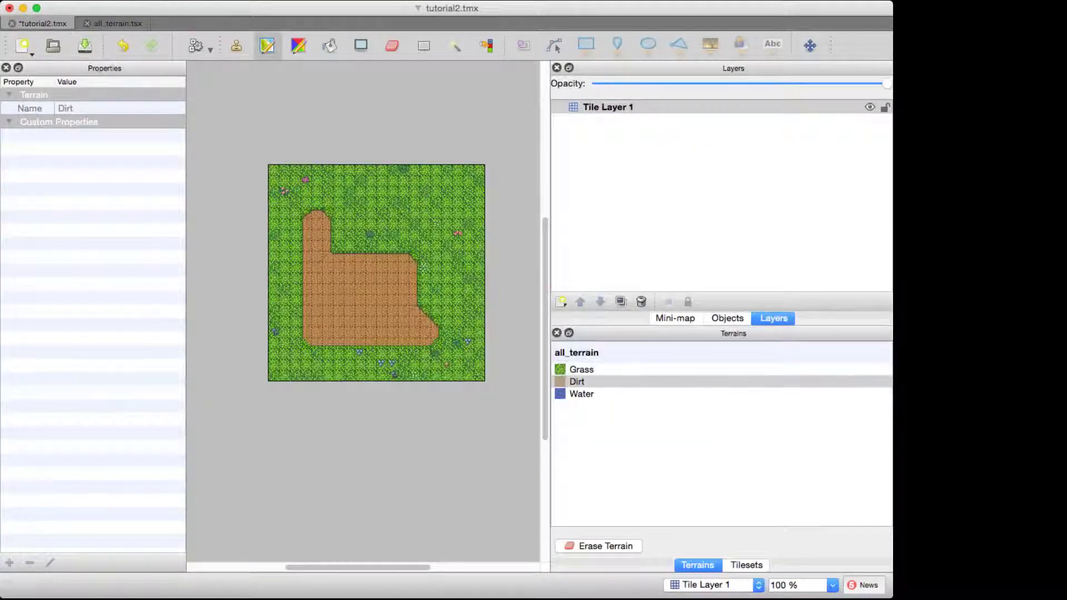
pyautogui.click(582, 394)
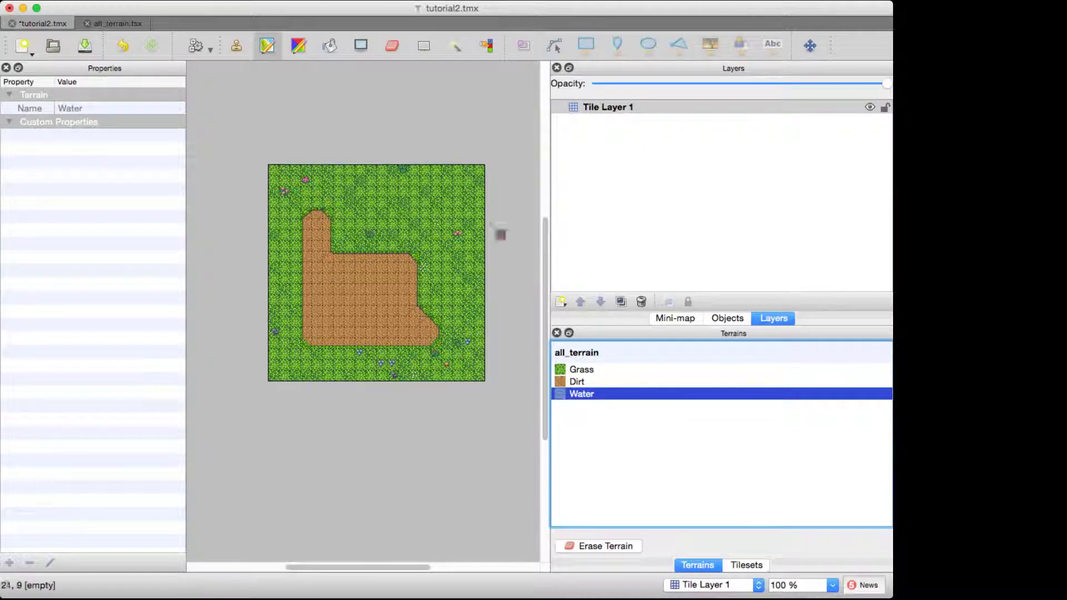
pyautogui.moveTo(370, 203)
pyautogui.mouseDown()
pyautogui.moveTo(462, 207)
pyautogui.moveTo(468, 300)
pyautogui.moveTo(457, 213)
pyautogui.moveTo(457, 235)
pyautogui.moveTo(447, 202)
pyautogui.moveTo(436, 202)
pyautogui.moveTo(461, 249)
pyautogui.mouseUp()
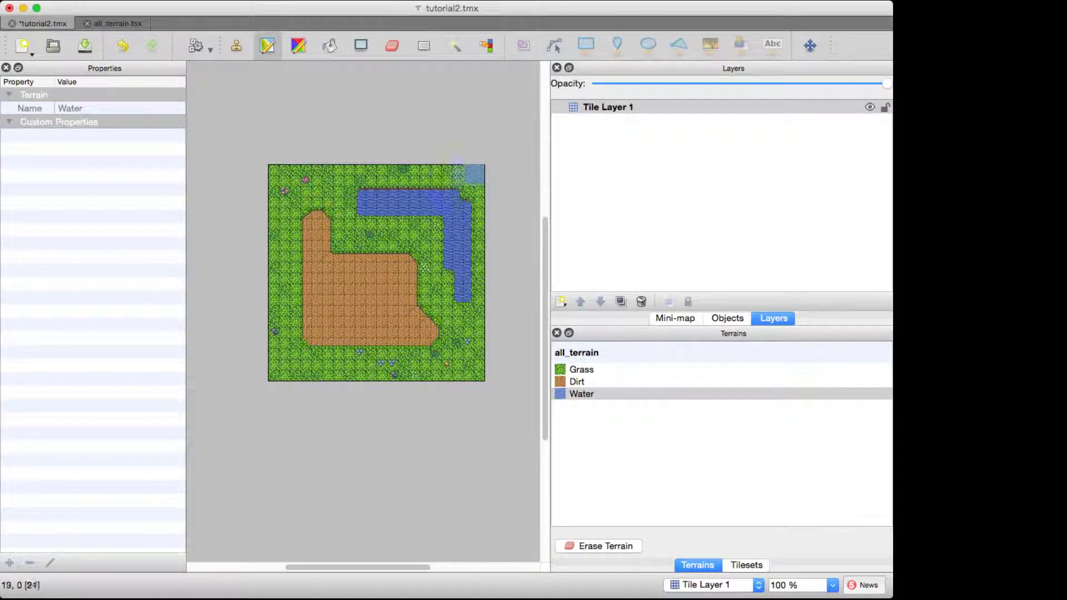
pyautogui.click(117, 24)
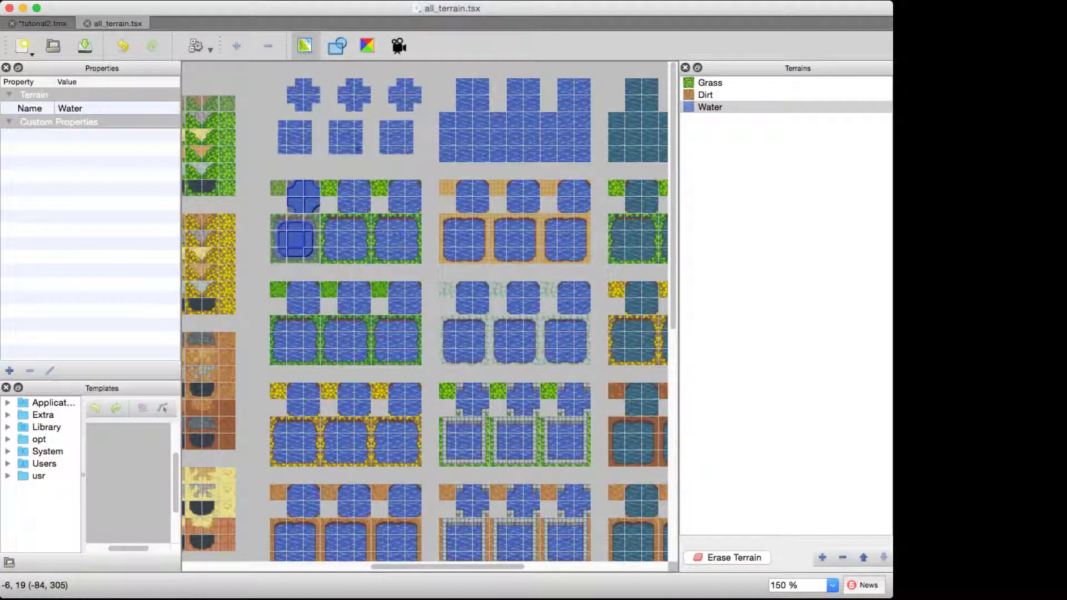
pyautogui.click(43, 23)
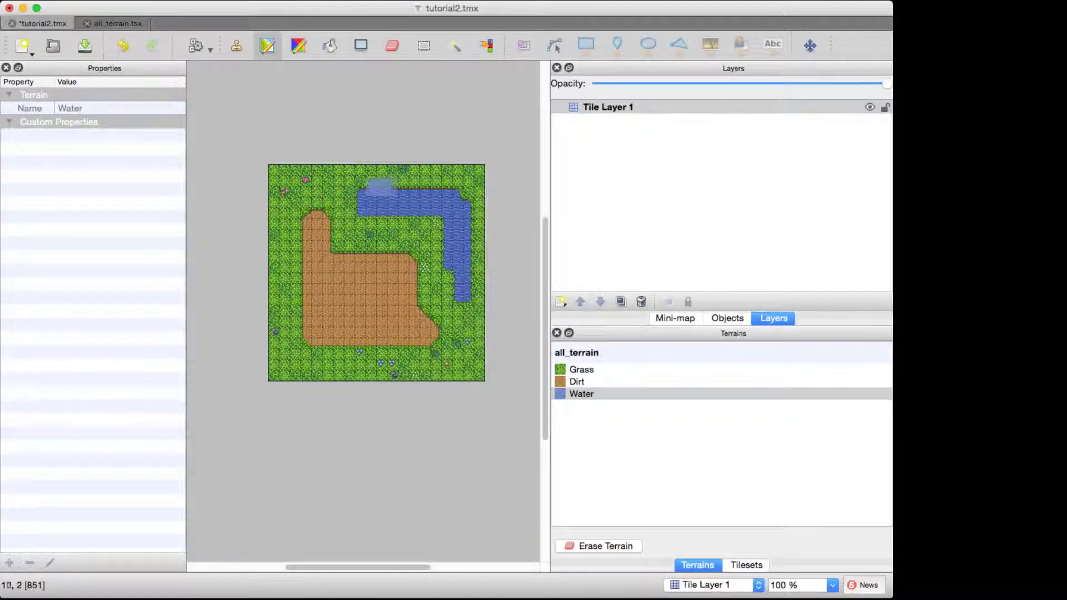